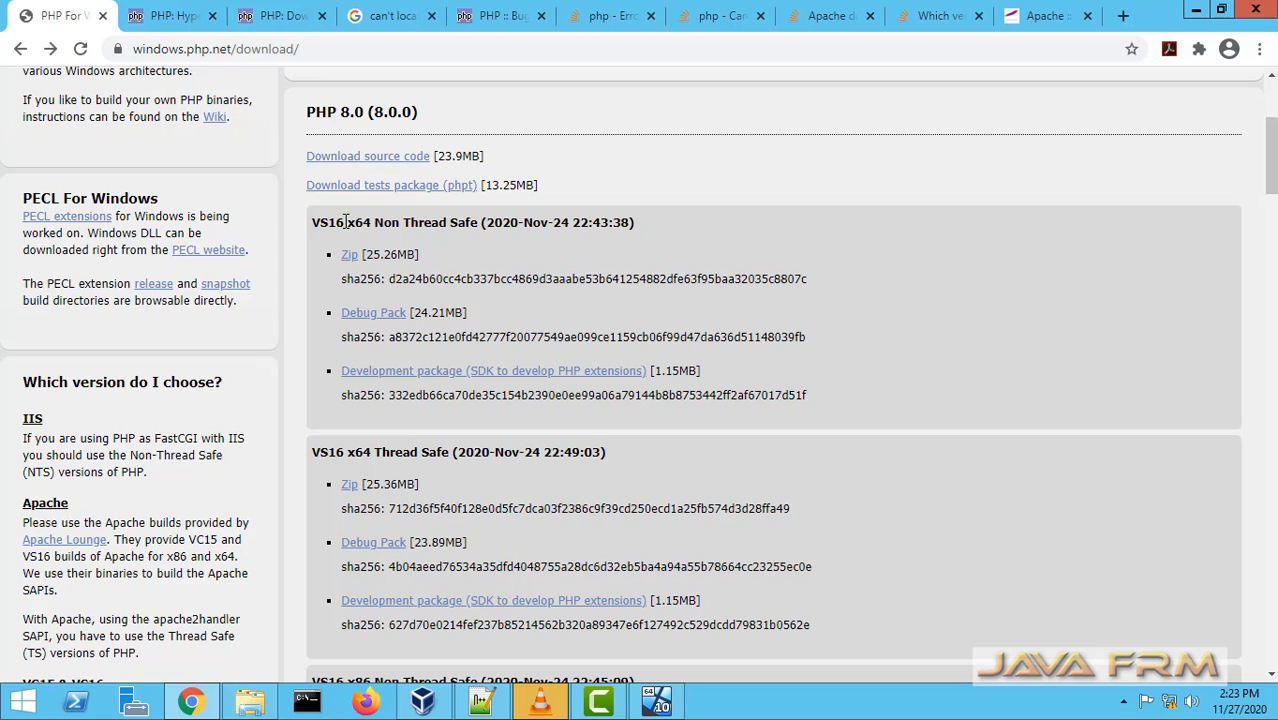
# Review the VS16 x64 Non Thread Safe builds and the Visual C++ redistributable requirements on the PHP for Windows download page
pyautogui.moveTo(345, 222); pyautogui.dragTo(476, 224)
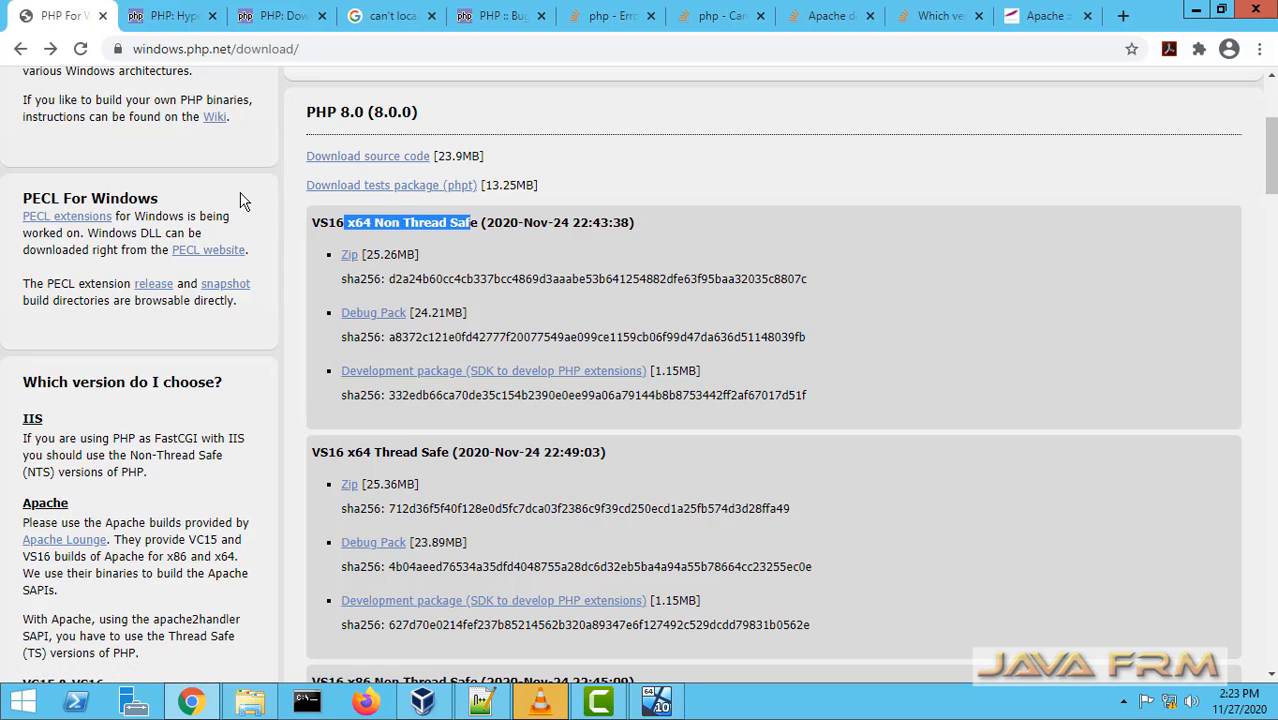
pyautogui.scroll(-2, 250, 423)
pyautogui.scroll(-2, 250, 430)
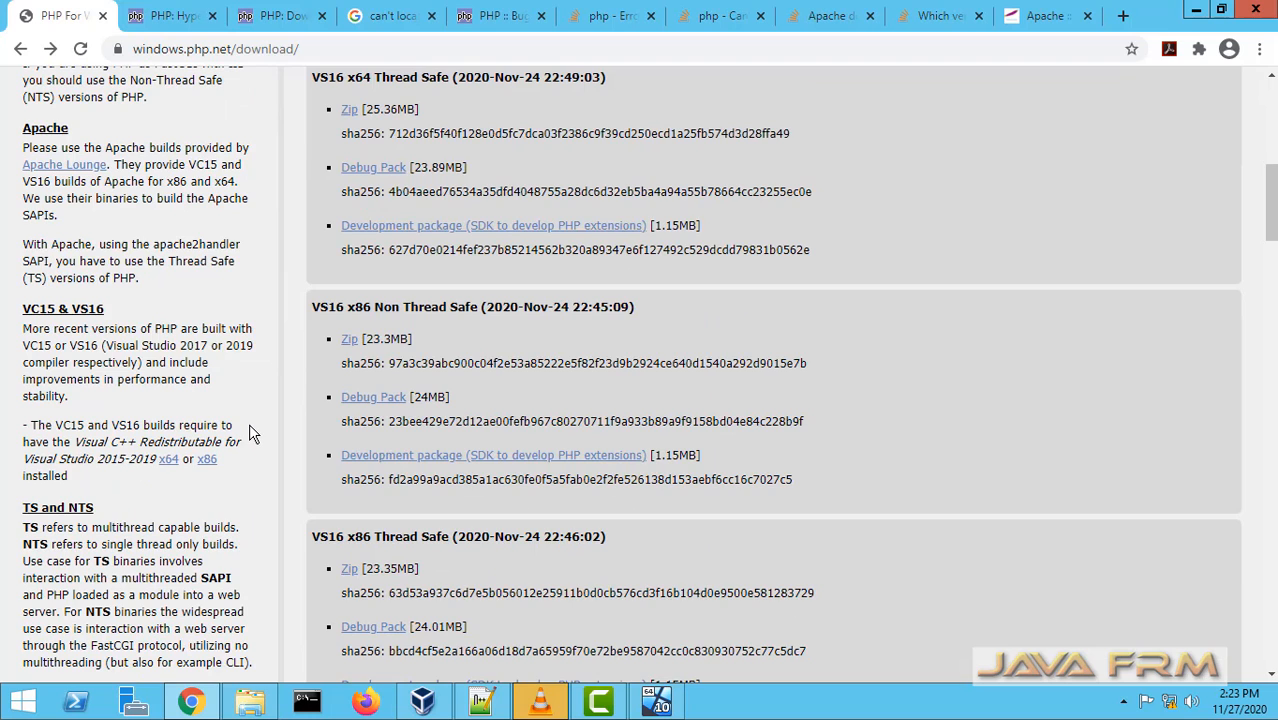
pyautogui.scroll(1, 250, 430)
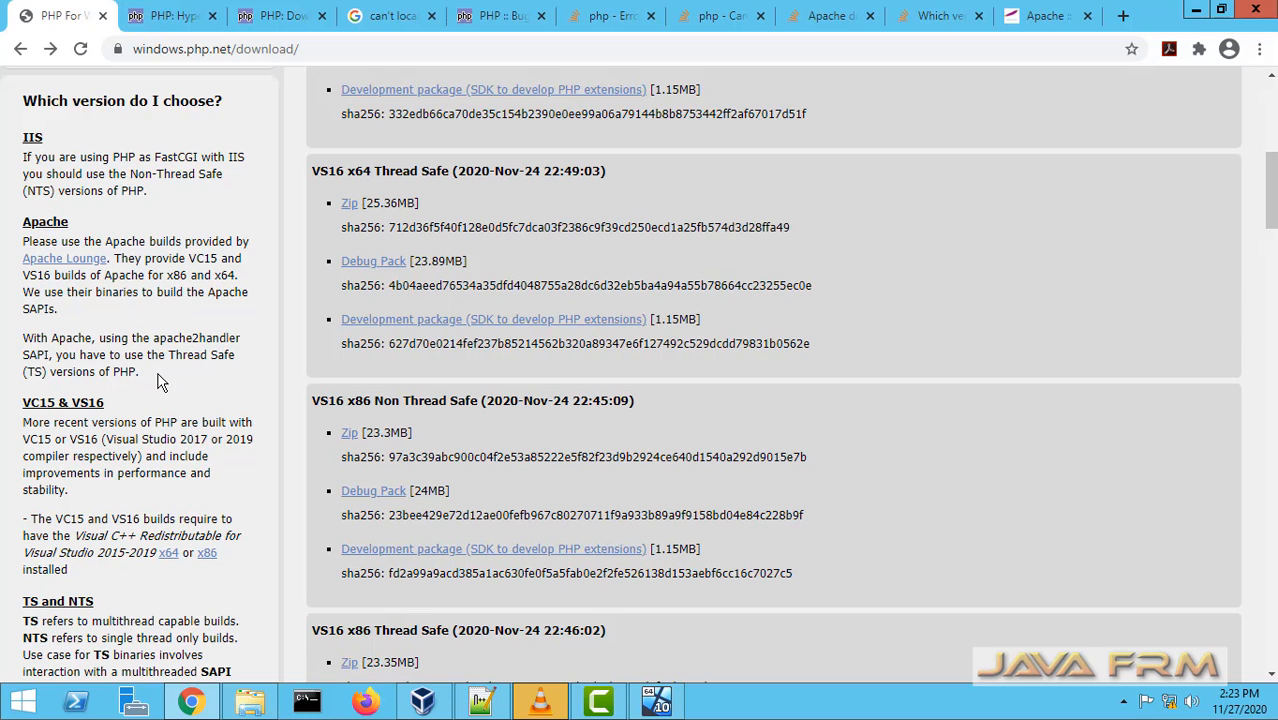
pyautogui.scroll(-1, 160, 380)
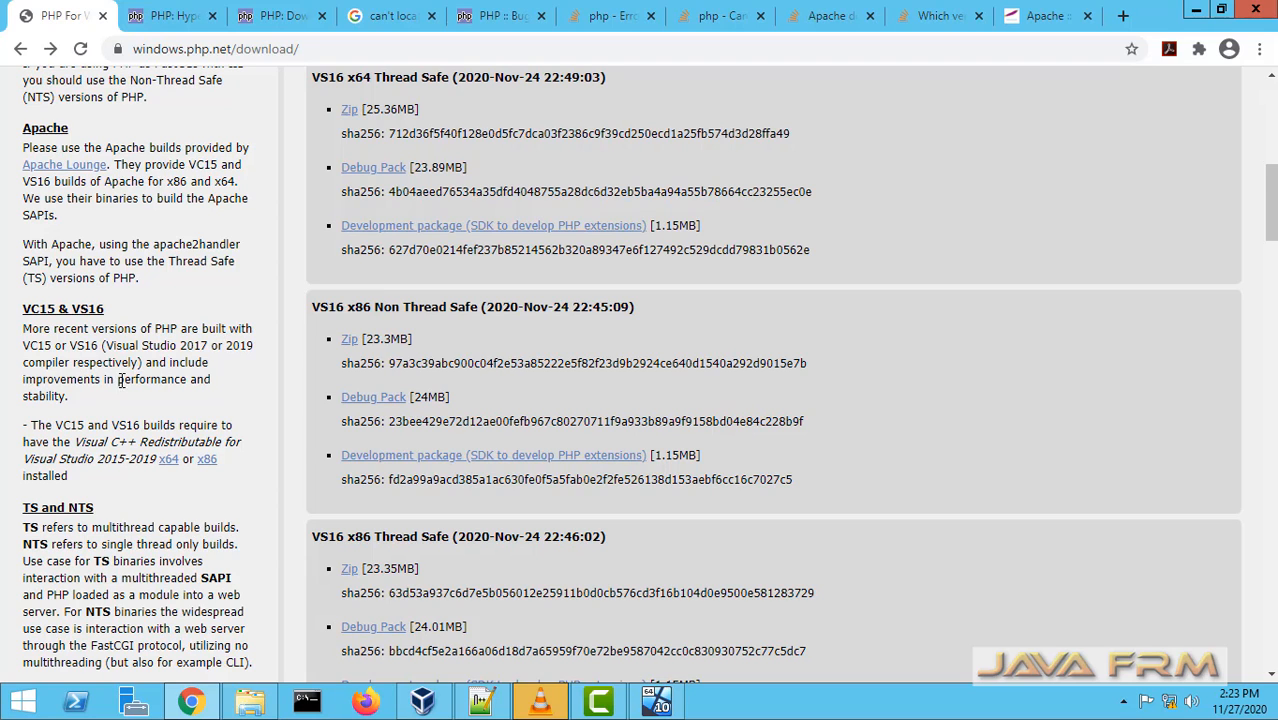
pyautogui.scroll(-3, 197, 433)
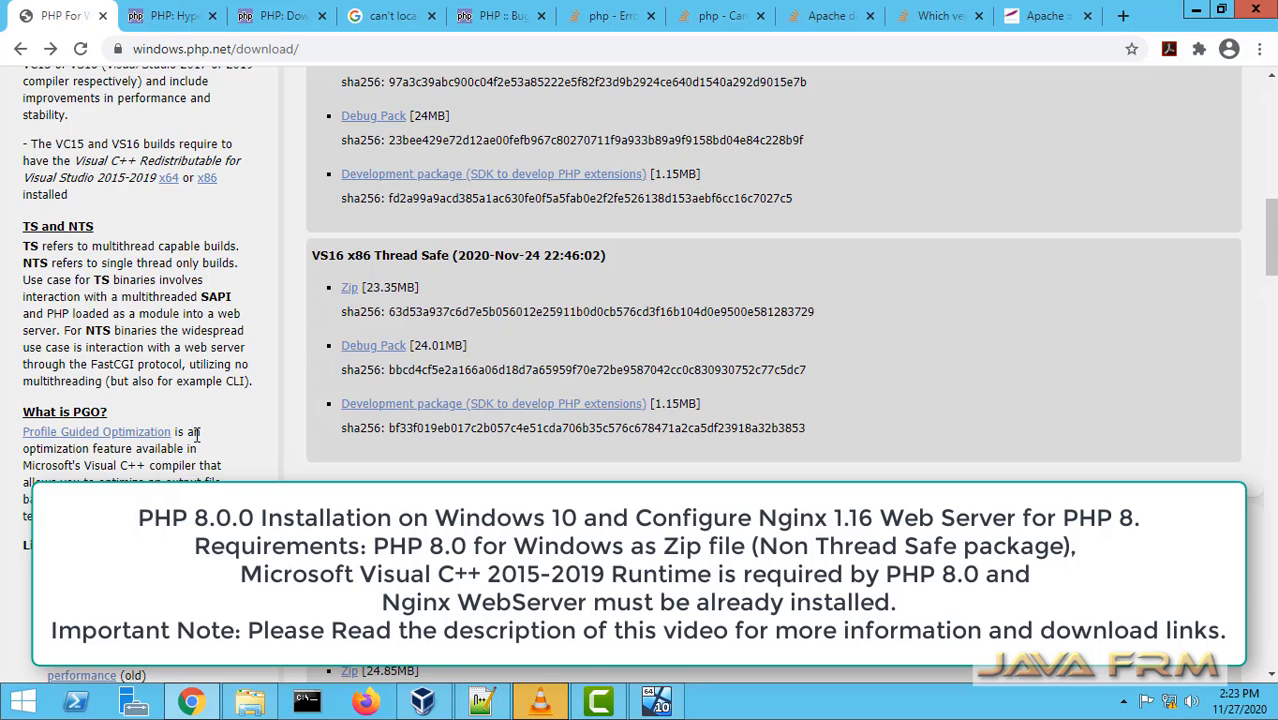
pyautogui.scroll(1, 197, 433)
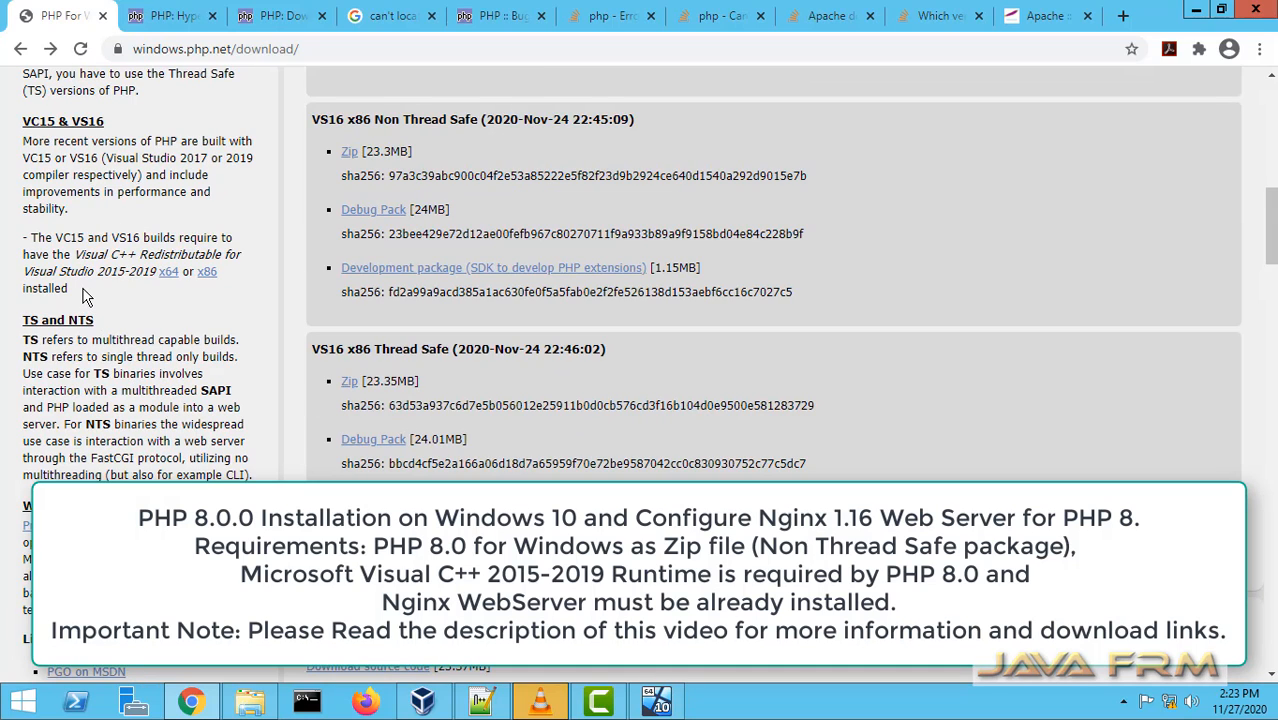
pyautogui.moveTo(70, 290); pyautogui.dragTo(3, 145)
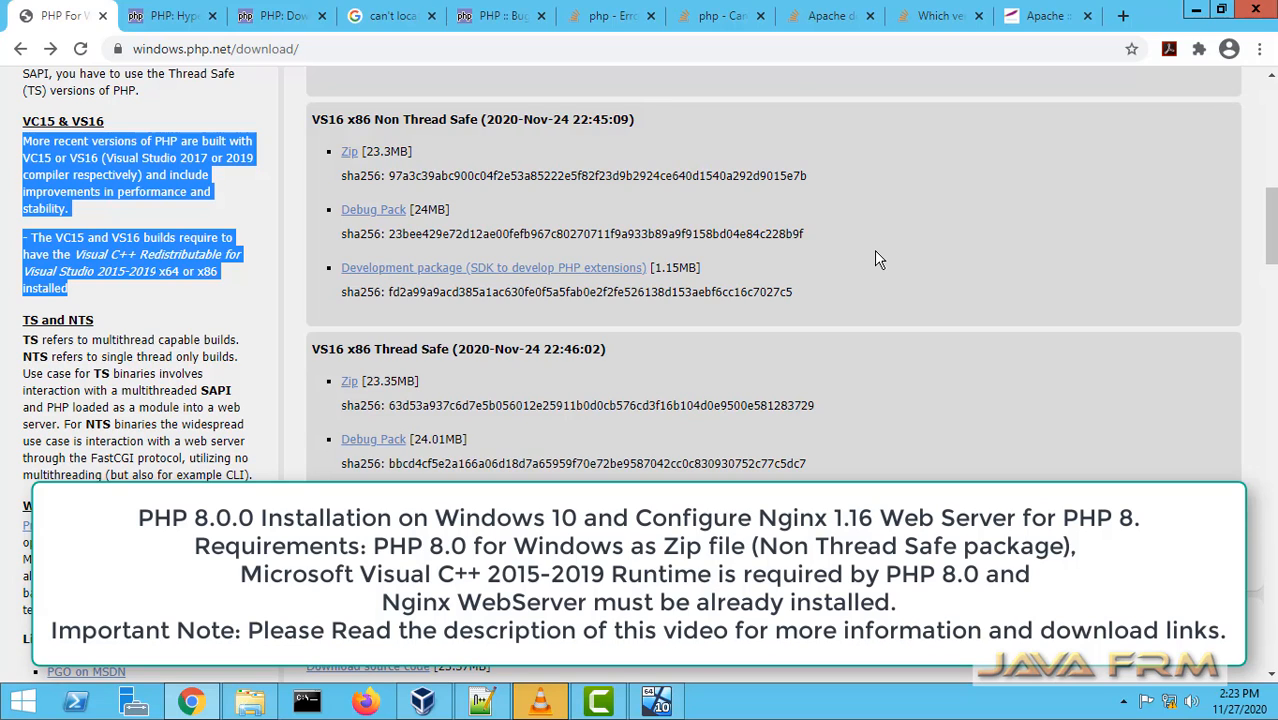
# Open the downloaded php-8.0.0-nts-Win32-vs16-x64 zip archive with 7-Zip to inspect its files, including php-cgi.exe, then close it
pyautogui.click(1200, 14)
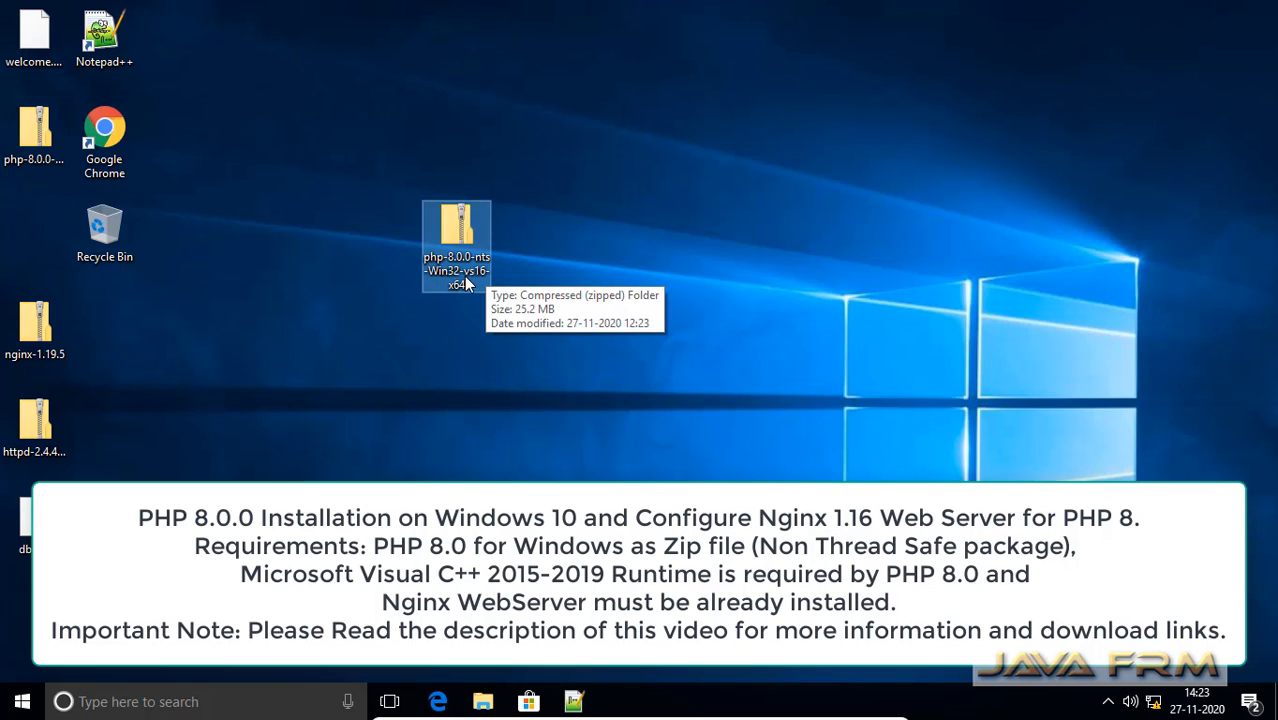
pyautogui.rightClick(456, 238)
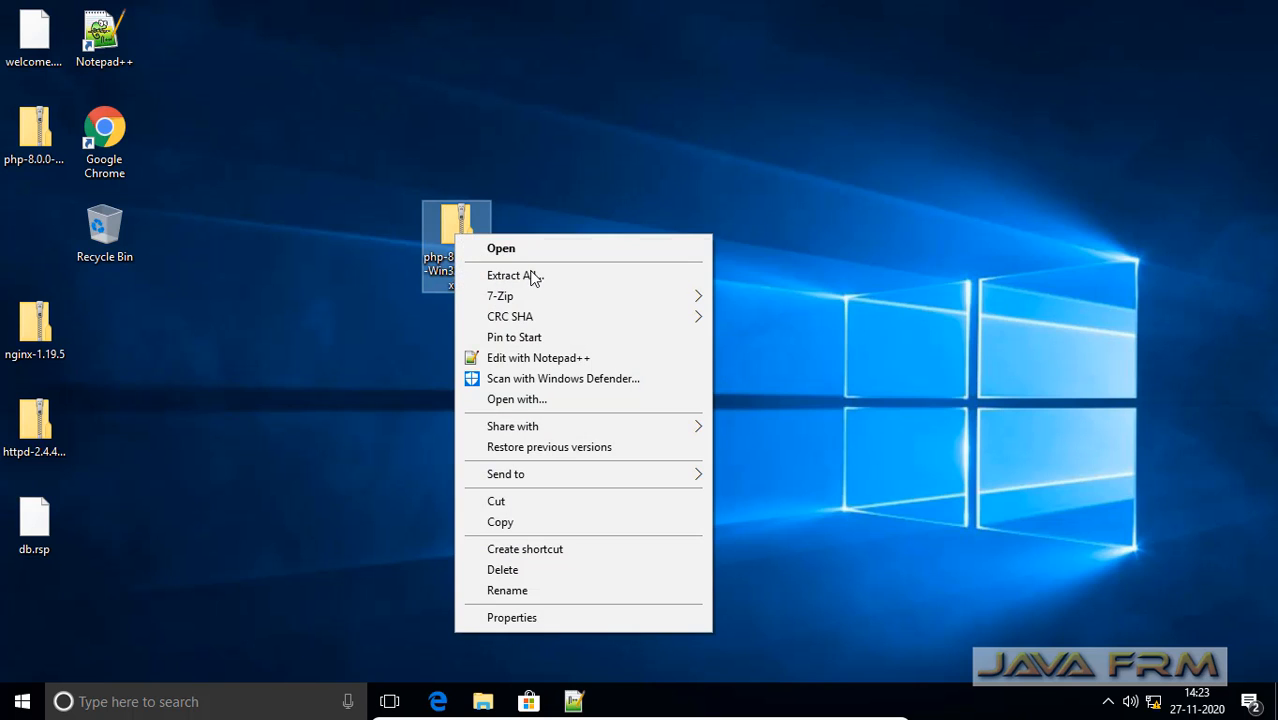
pyautogui.moveTo(545, 300)
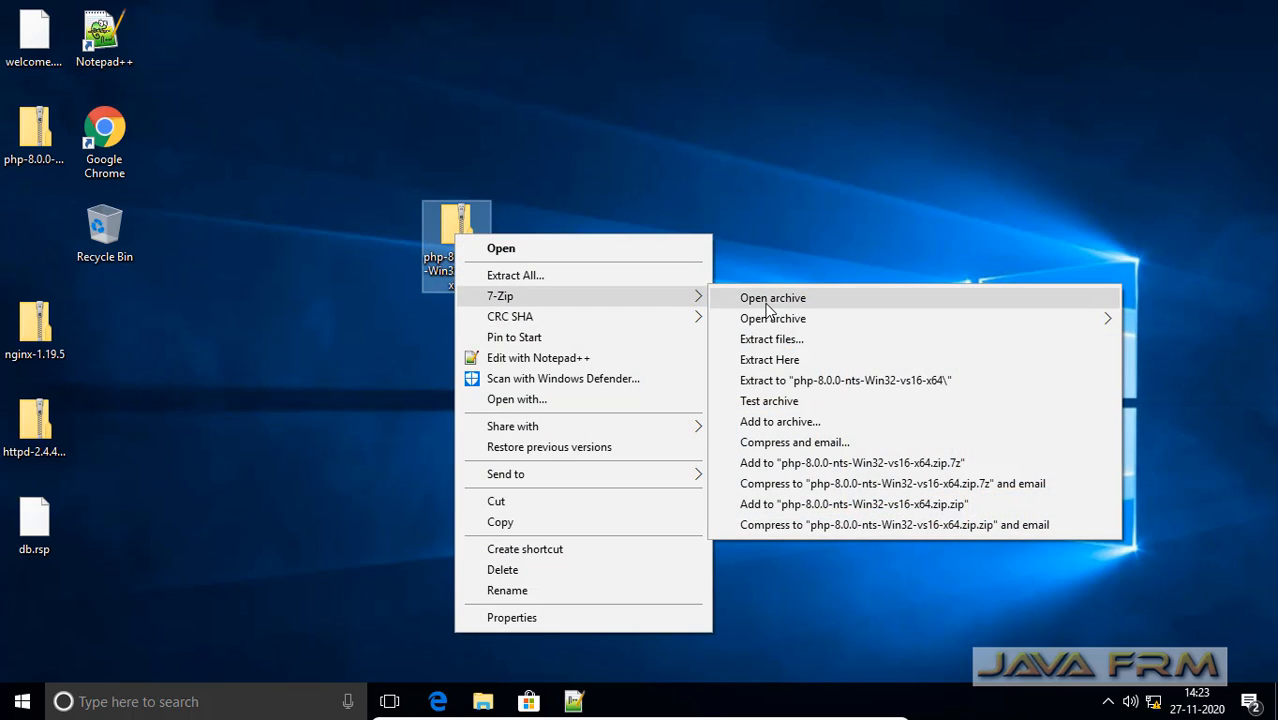
pyautogui.click(770, 296)
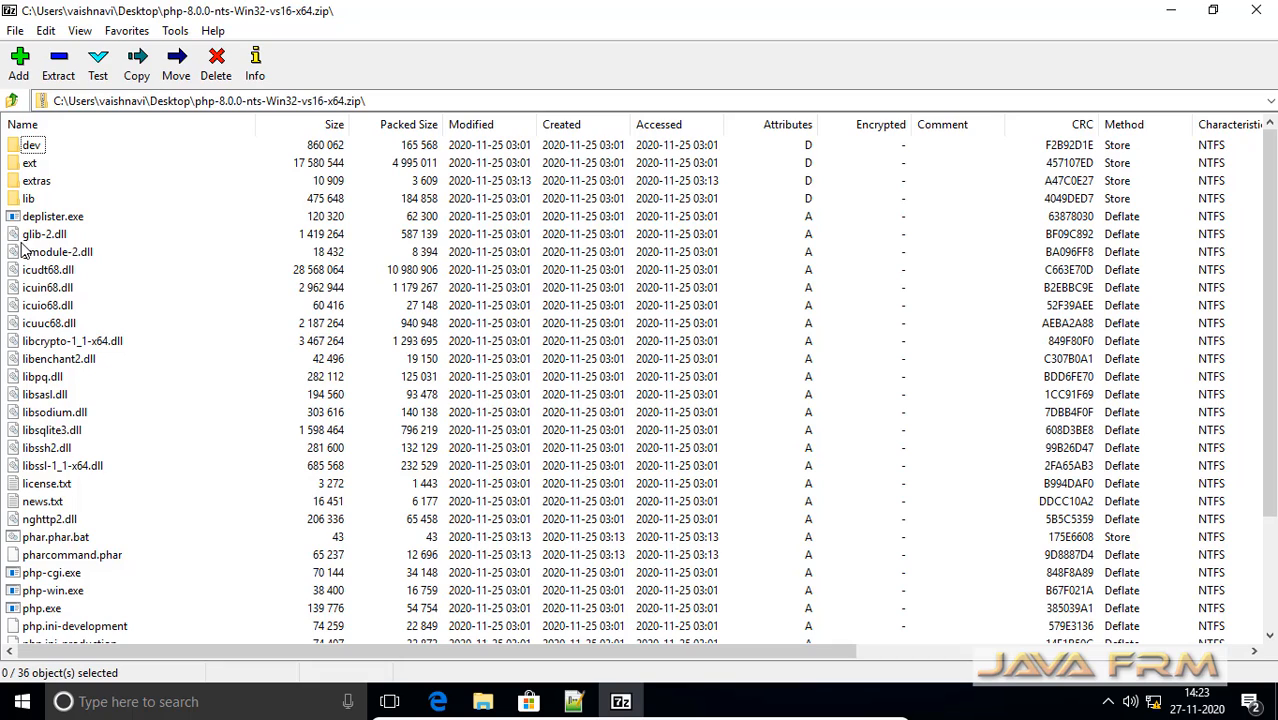
pyautogui.scroll(-3, 94, 402)
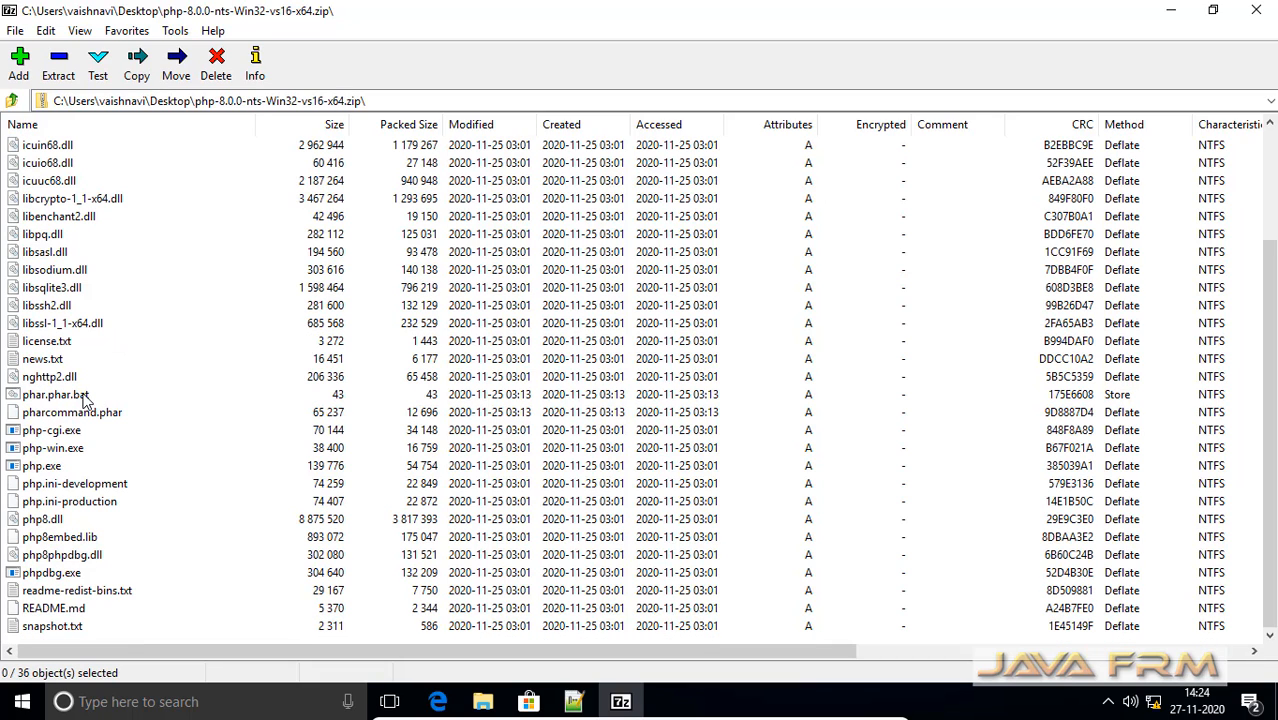
pyautogui.click(62, 436)
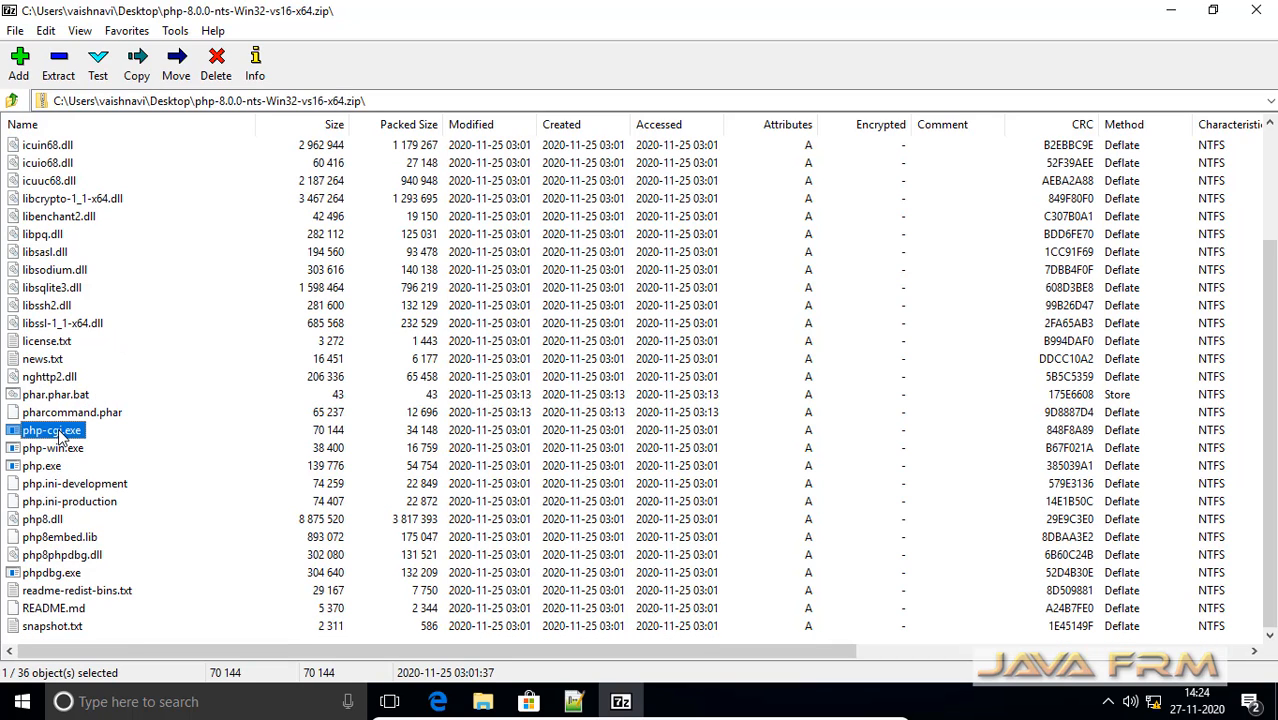
pyautogui.click(1256, 14)
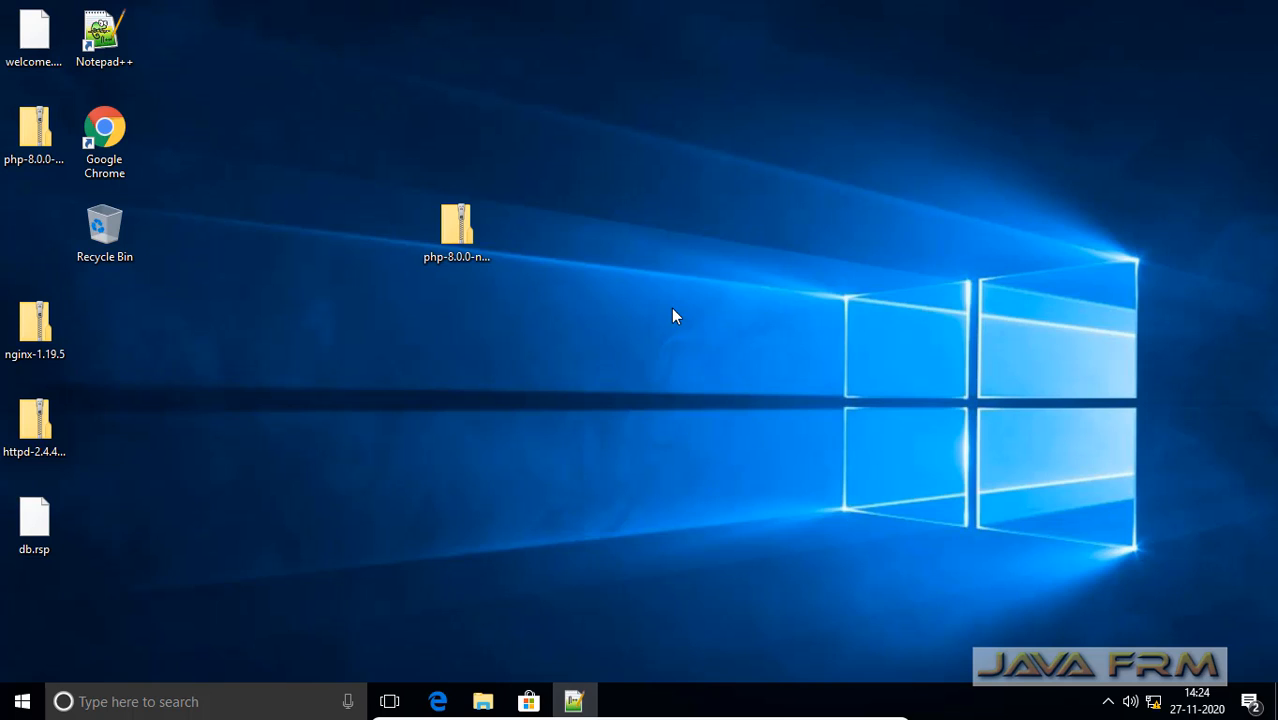
# Browse in File Explorer to the extracted C:\PHP8.0_NTS folder and inspect its php-cgi file
pyautogui.click(483, 701)
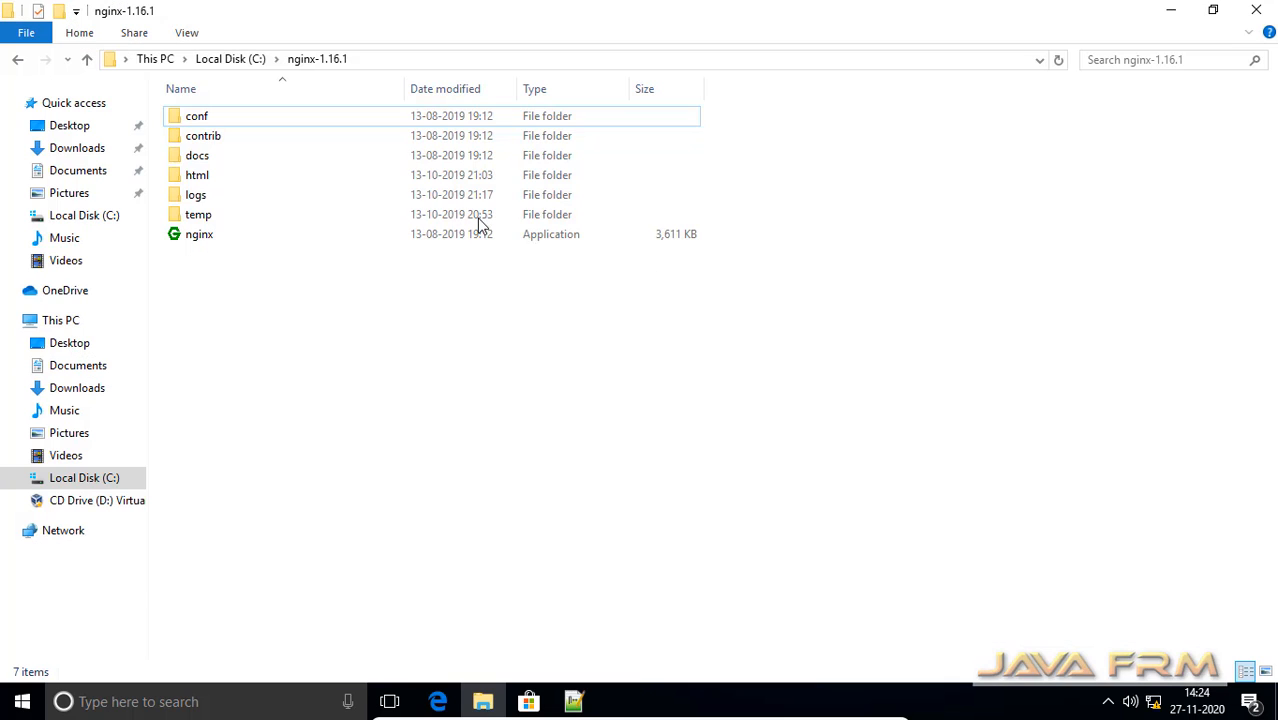
pyautogui.click(230, 60)
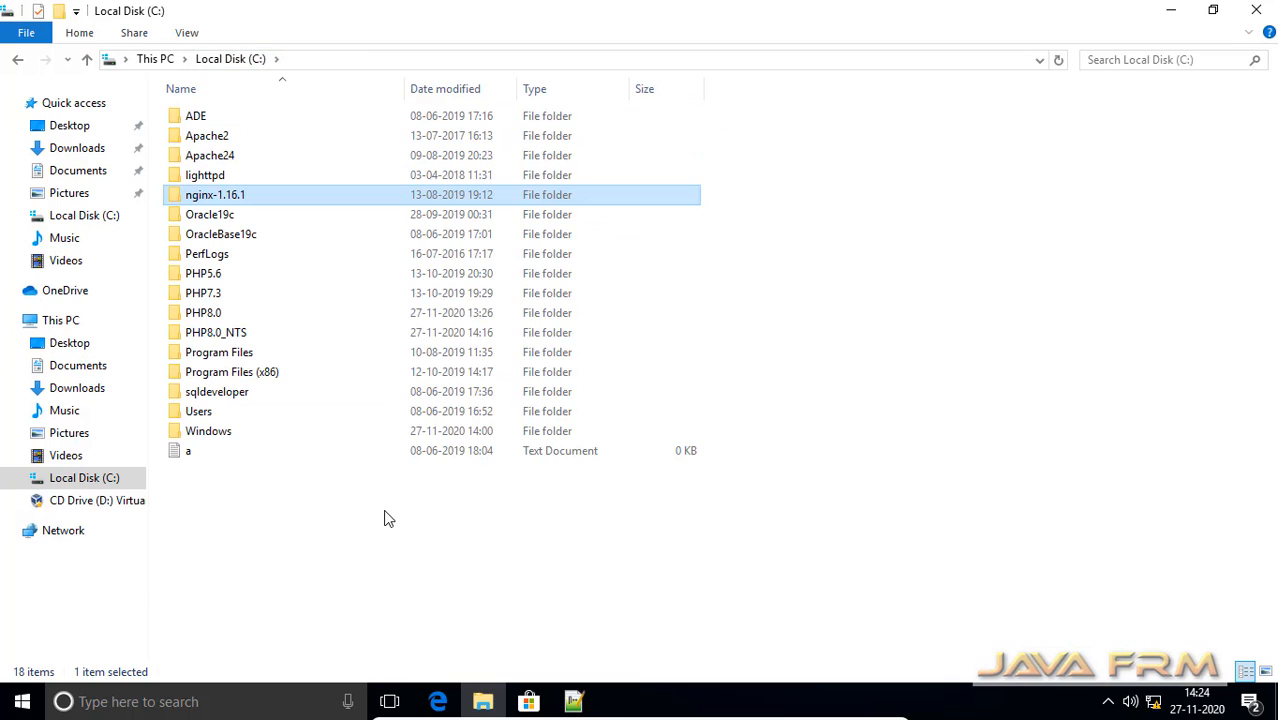
pyautogui.doubleClick(225, 335)
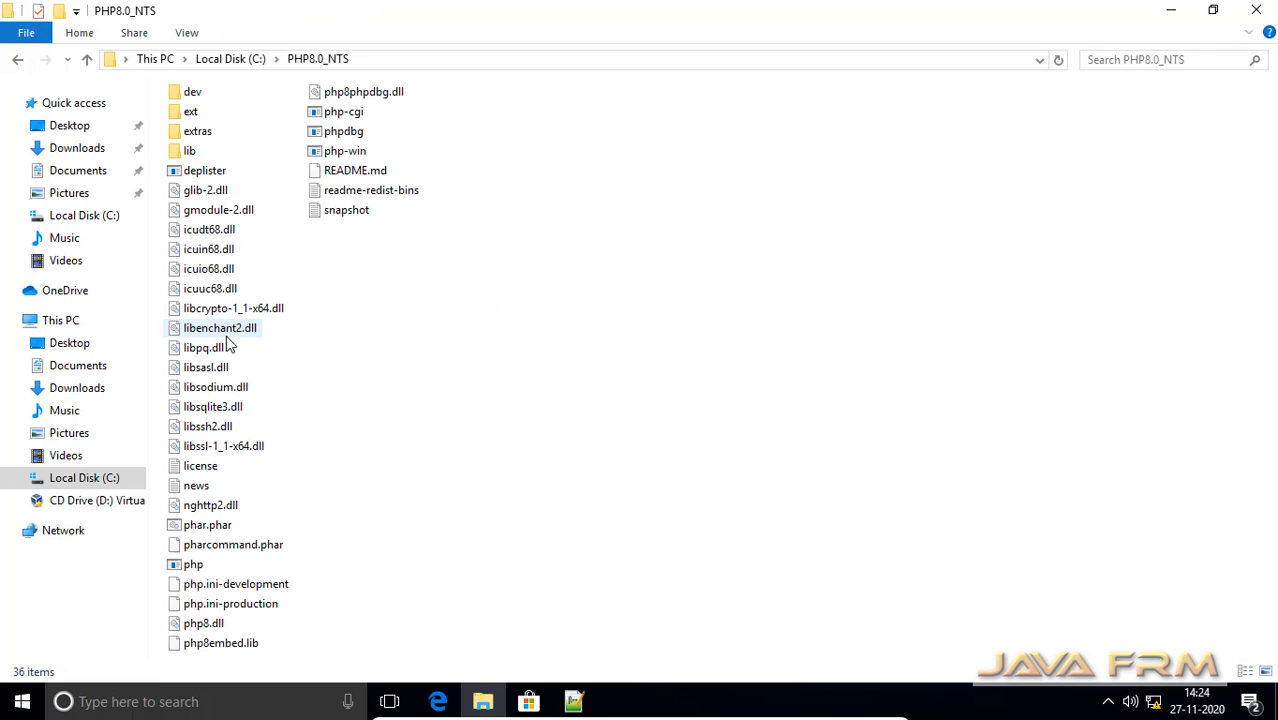
pyautogui.click(356, 114)
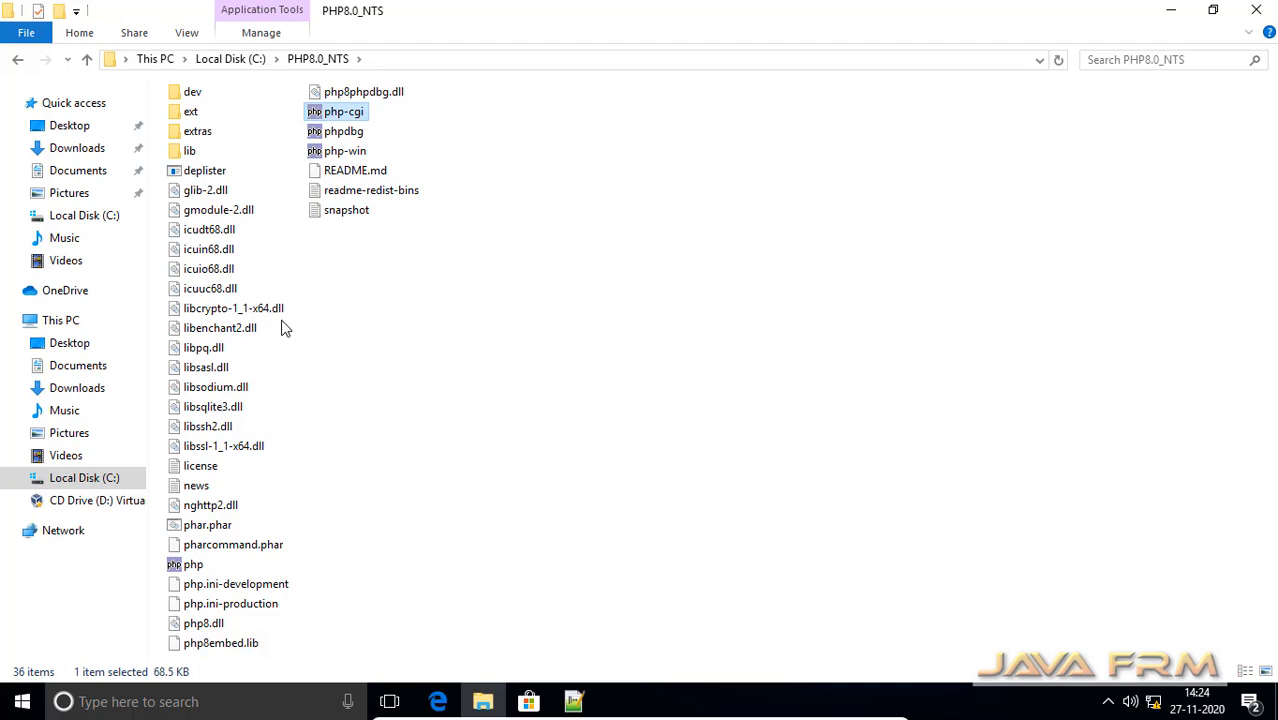
pyautogui.click(236, 60)
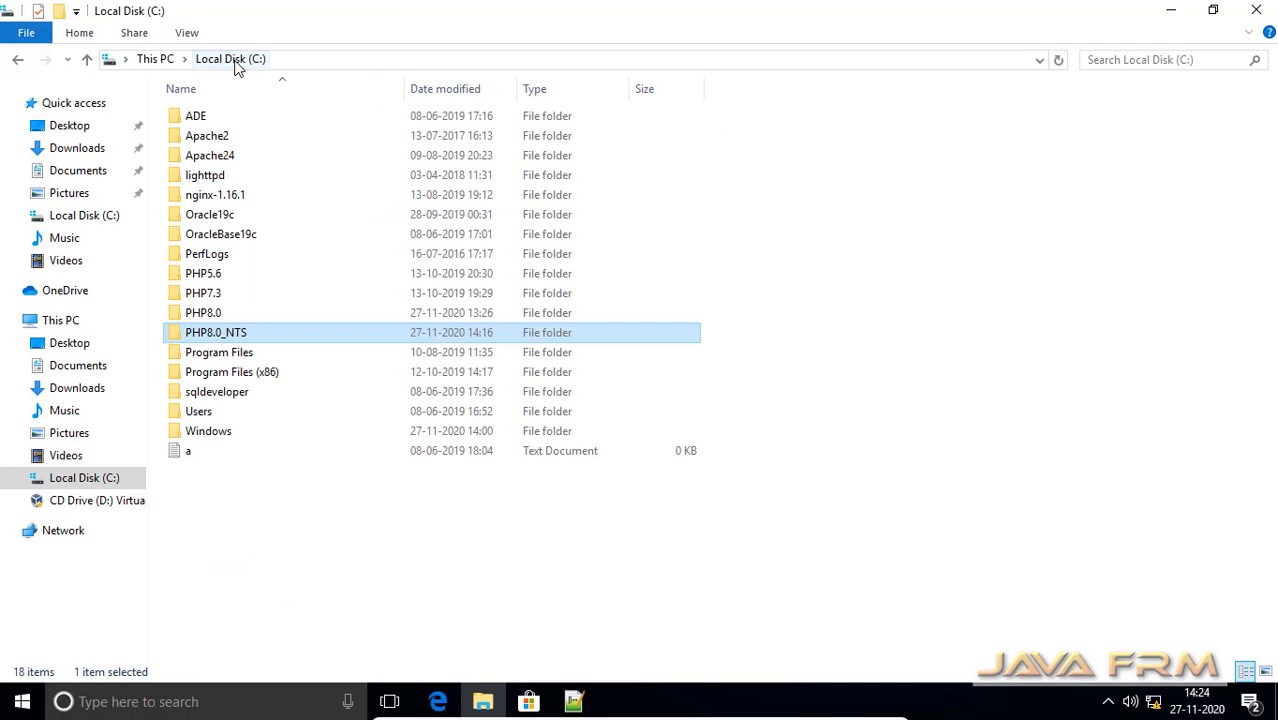
pyautogui.doubleClick(266, 340)
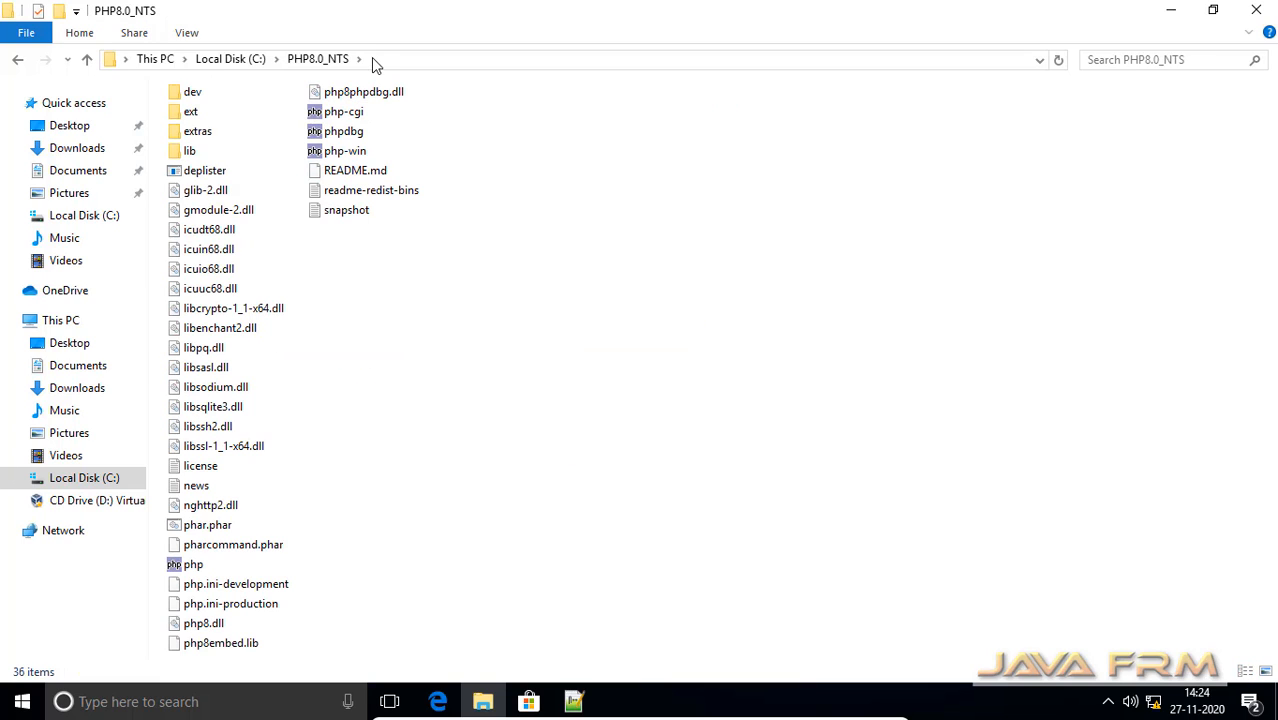
# Copy the folder path C:\PHP8.0_NTS from the address bar
pyautogui.click(371, 57)
pyautogui.rightClick(184, 61)
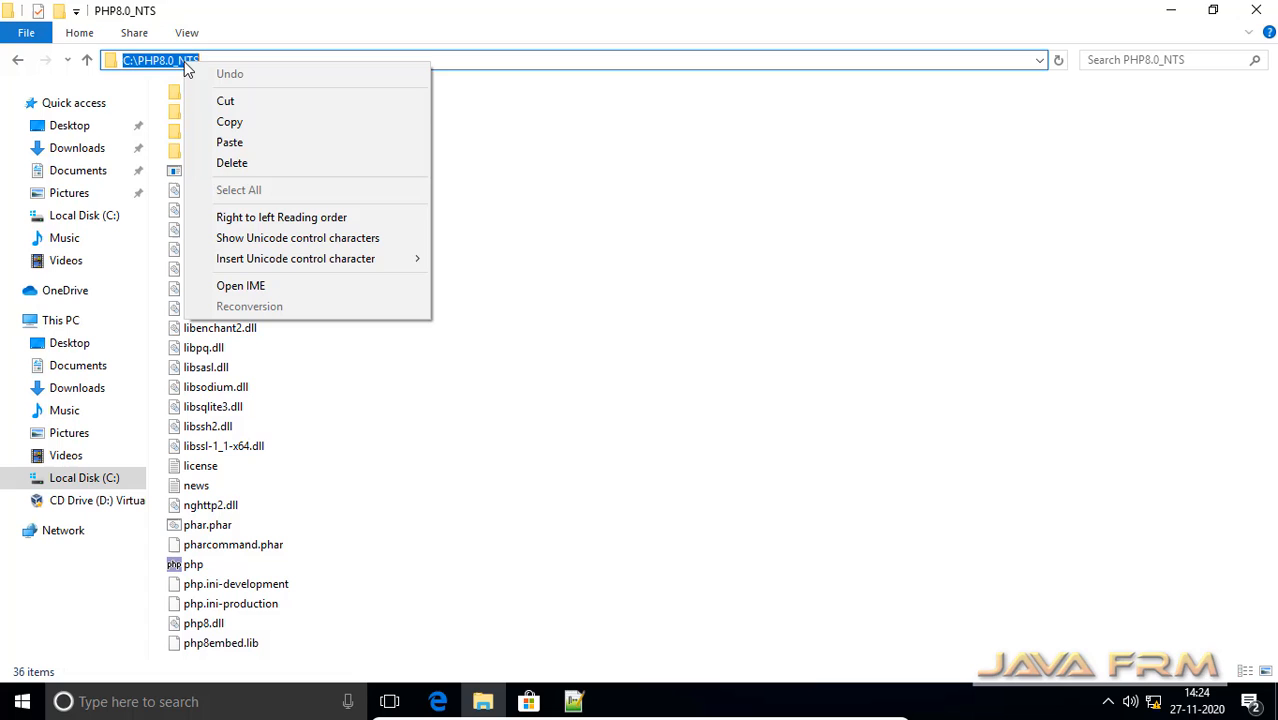
pyautogui.click(252, 121)
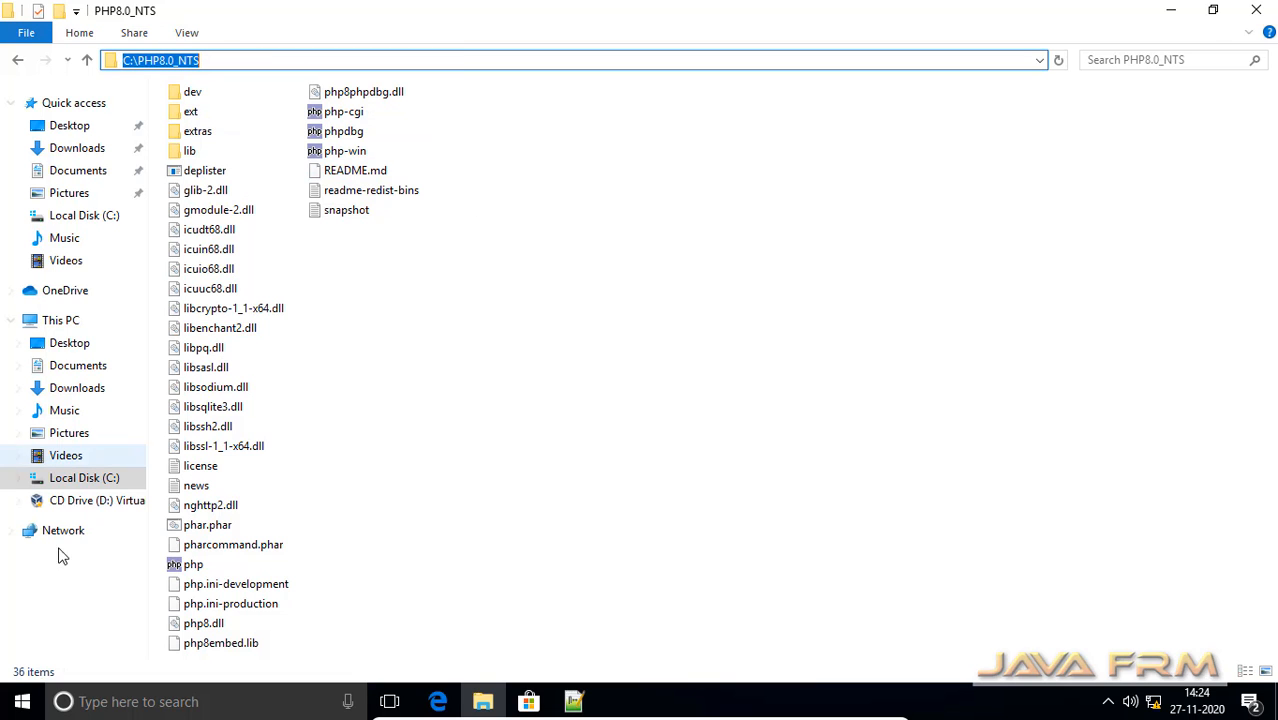
# Open the Environment Variables dialog through This PC's properties and advanced system settings
pyautogui.click(22, 705)
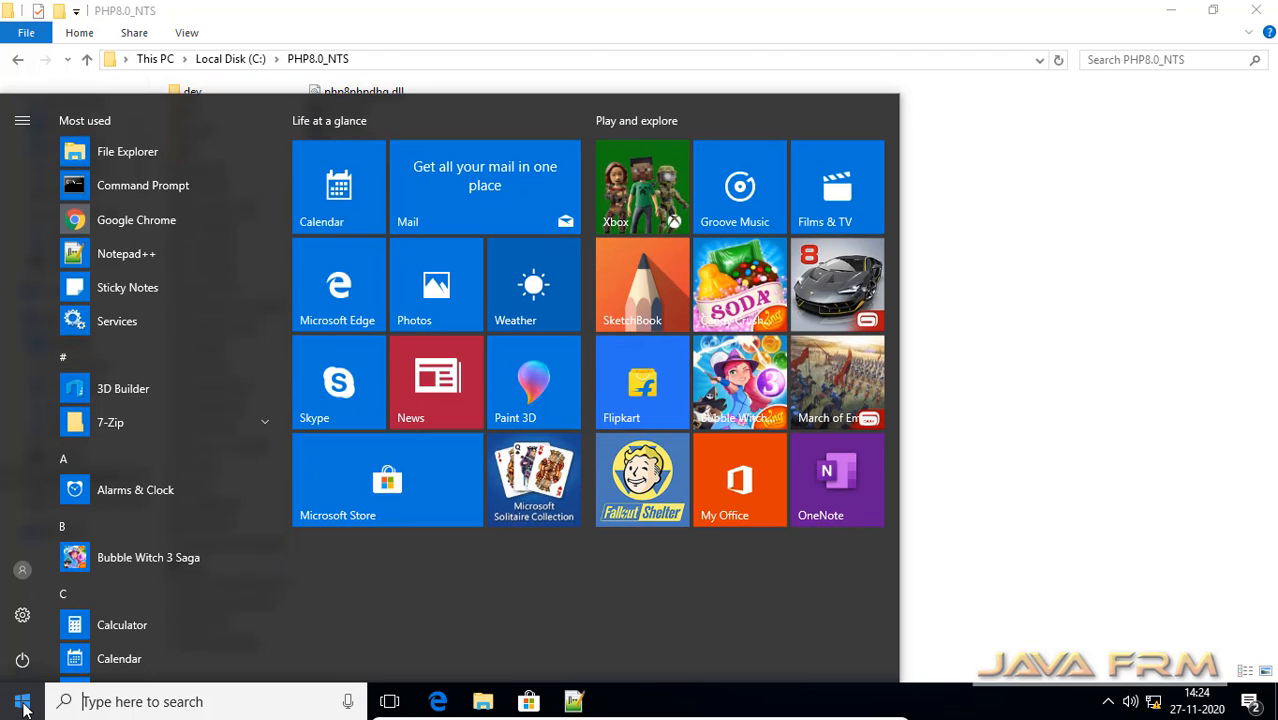
pyautogui.click(1115, 316)
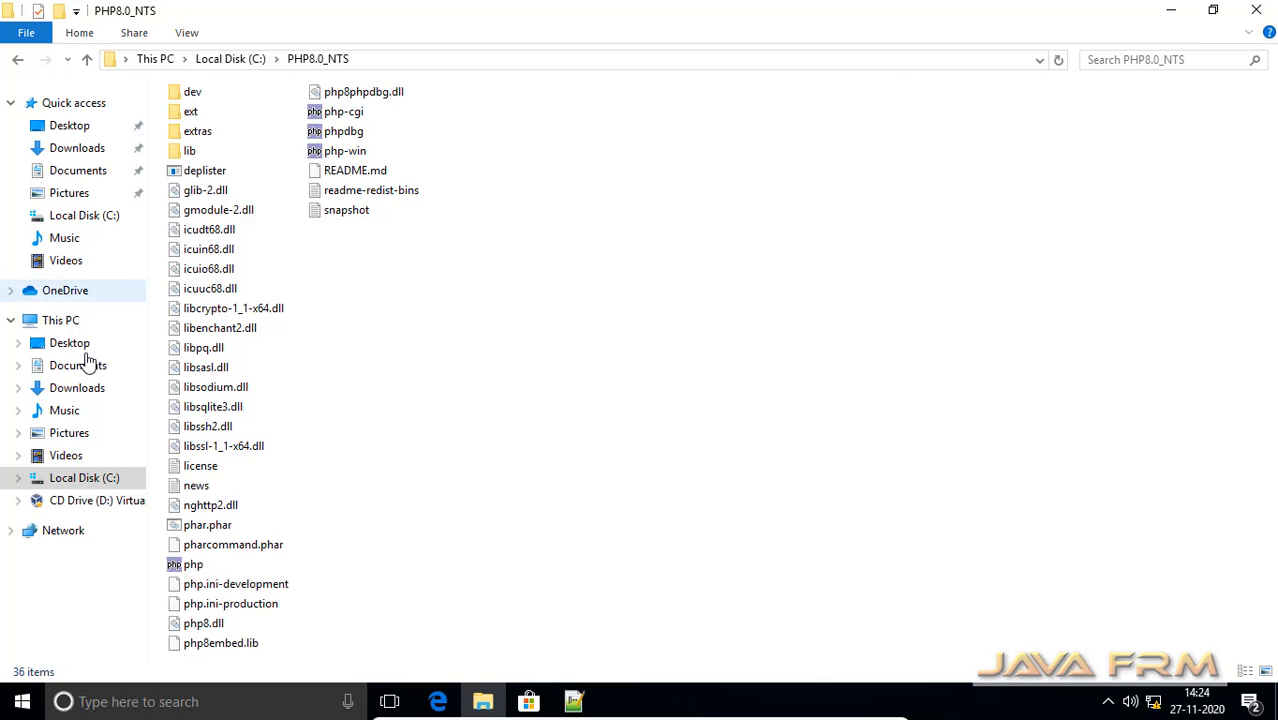
pyautogui.rightClick(70, 326)
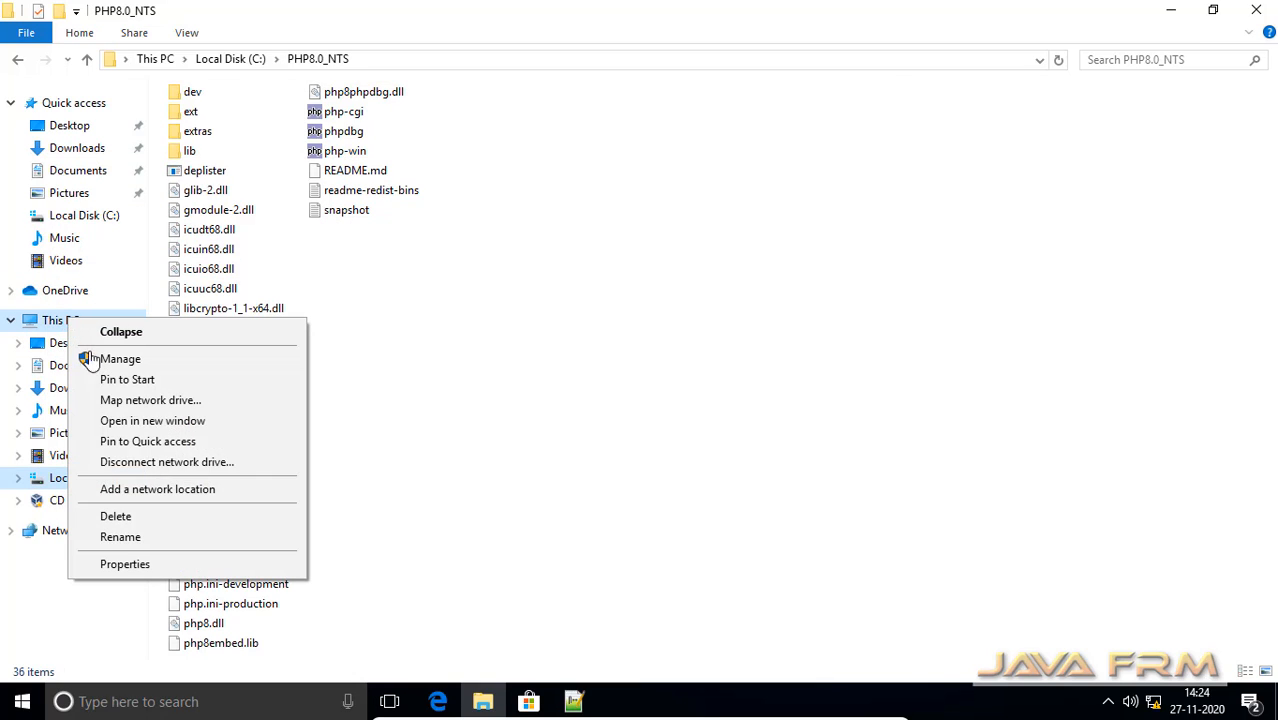
pyautogui.click(170, 565)
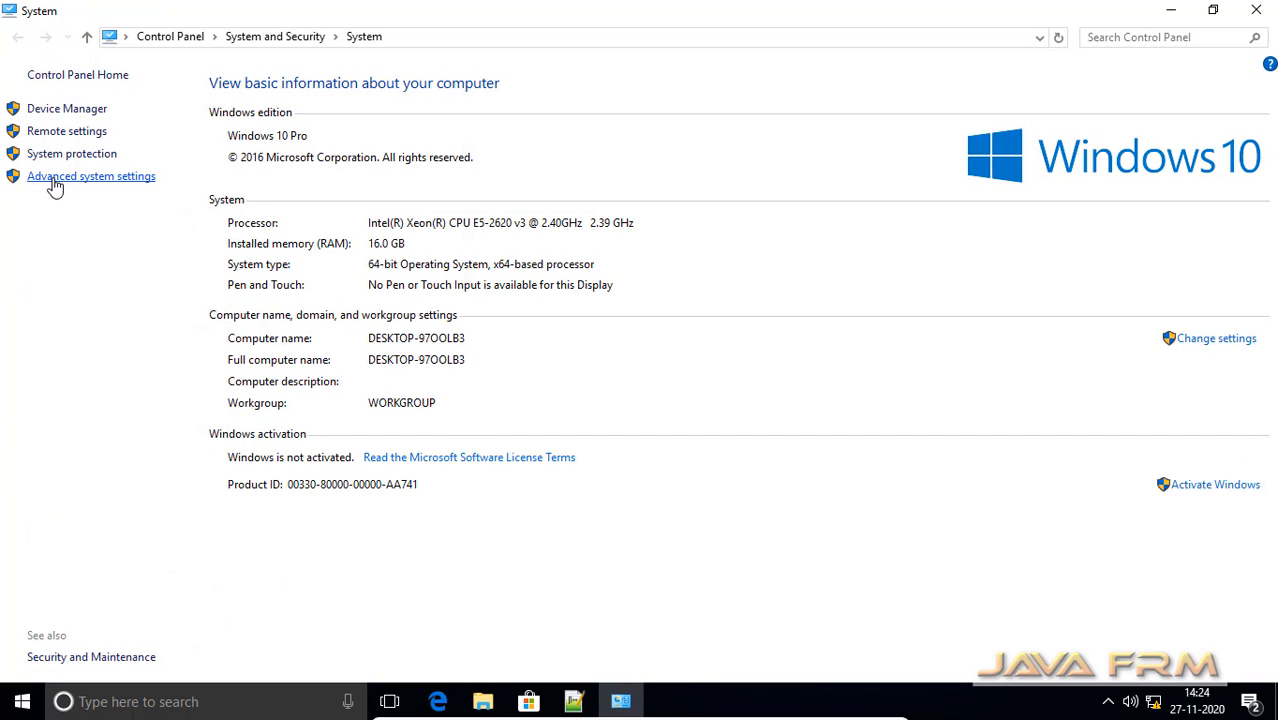
pyautogui.click(55, 183)
pyautogui.click(422, 442)
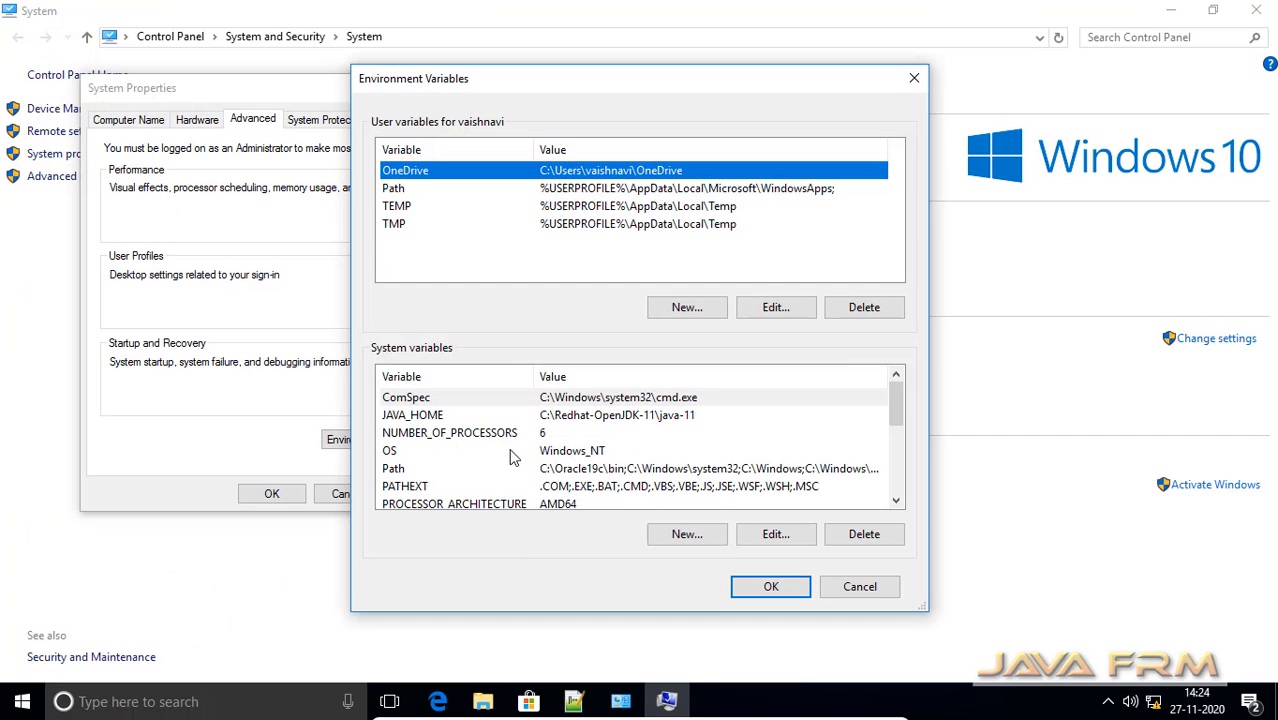
# Edit the system Path variable, replacing the C:\PHP8.0 entry with the pasted C:\PHP8.0_NTS path
pyautogui.click(644, 468)
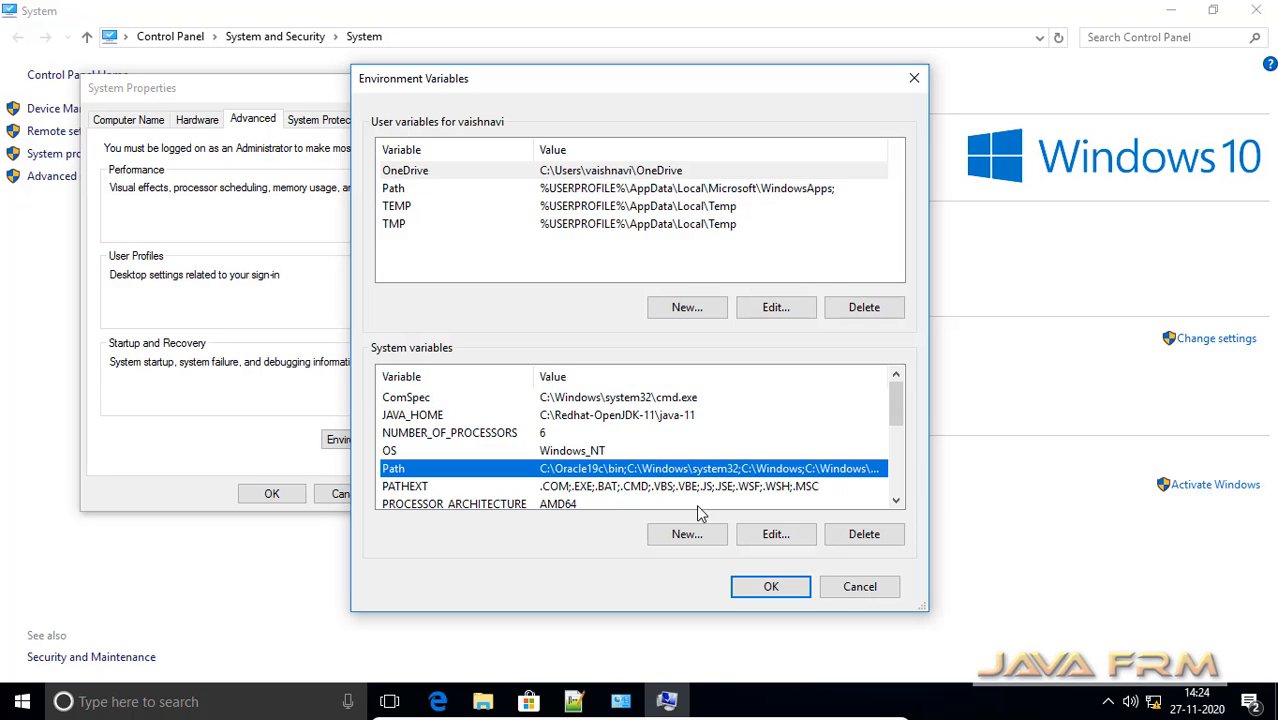
pyautogui.click(776, 535)
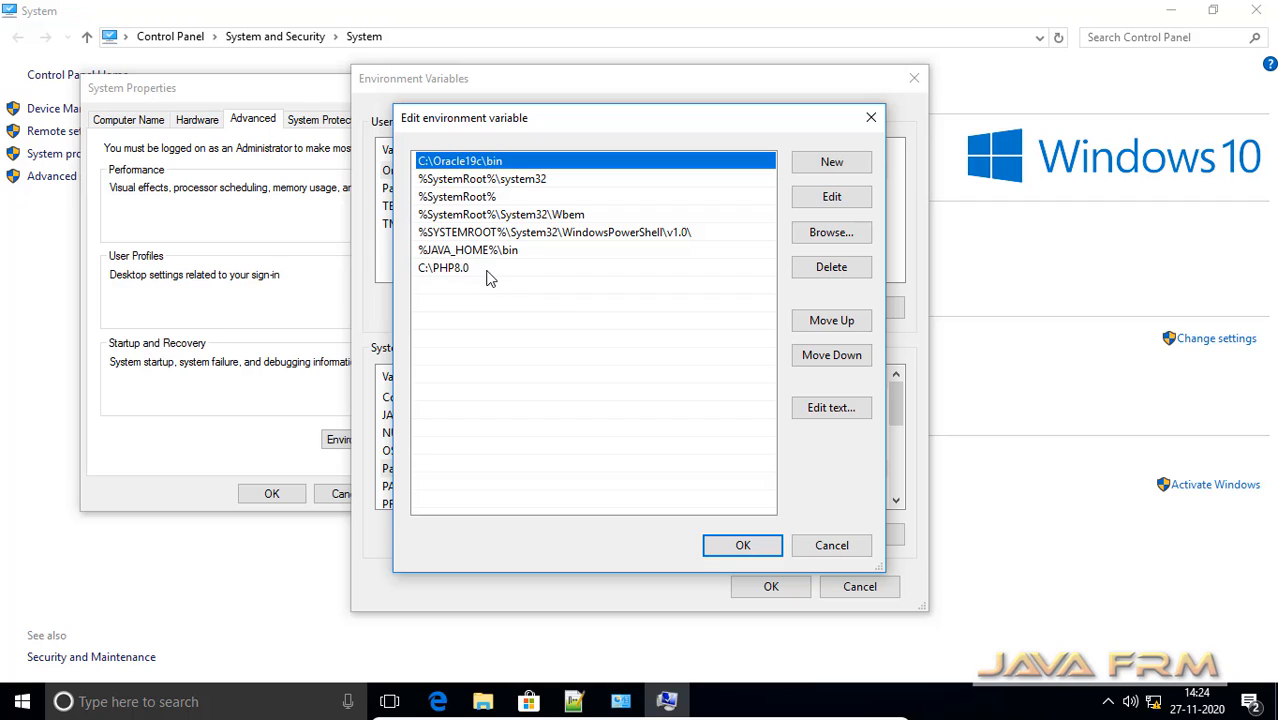
pyautogui.click(488, 268)
pyautogui.click(831, 196)
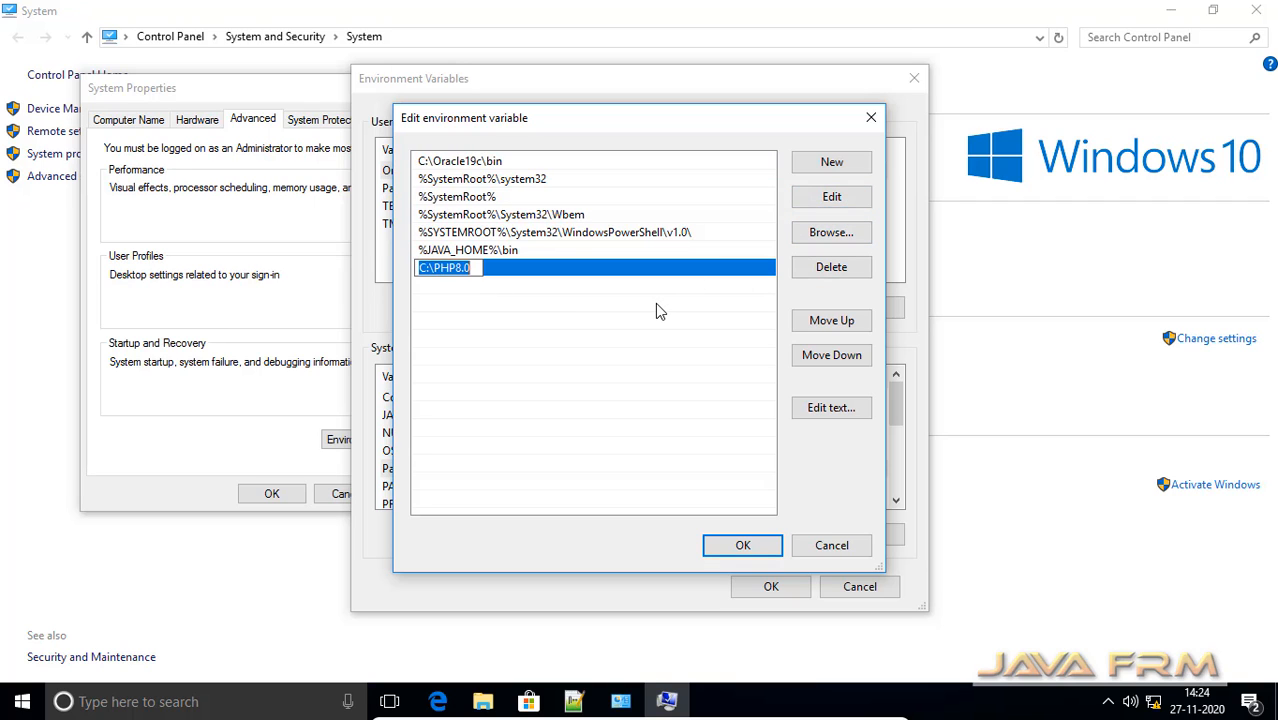
pyautogui.hotkey('ctrl', 'v')
pyautogui.click(743, 545)
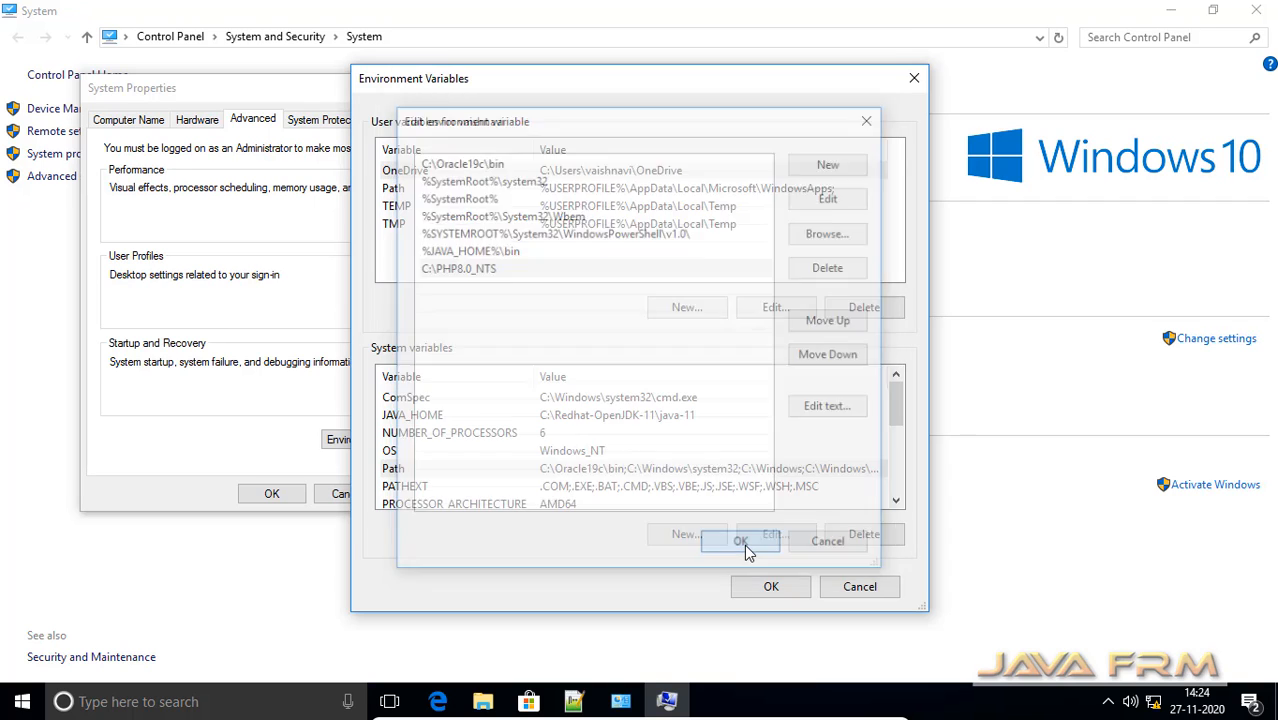
# Confirm the environment variable changes and close the System window
pyautogui.click(776, 588)
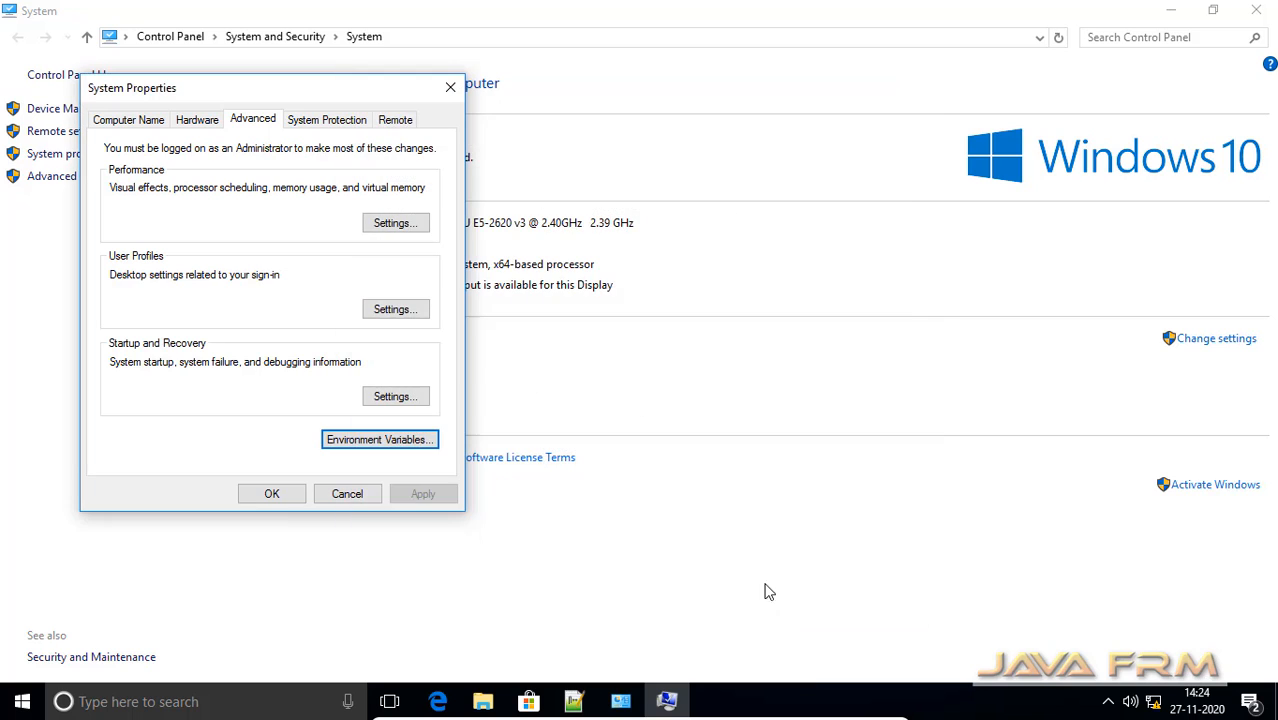
pyautogui.click(284, 494)
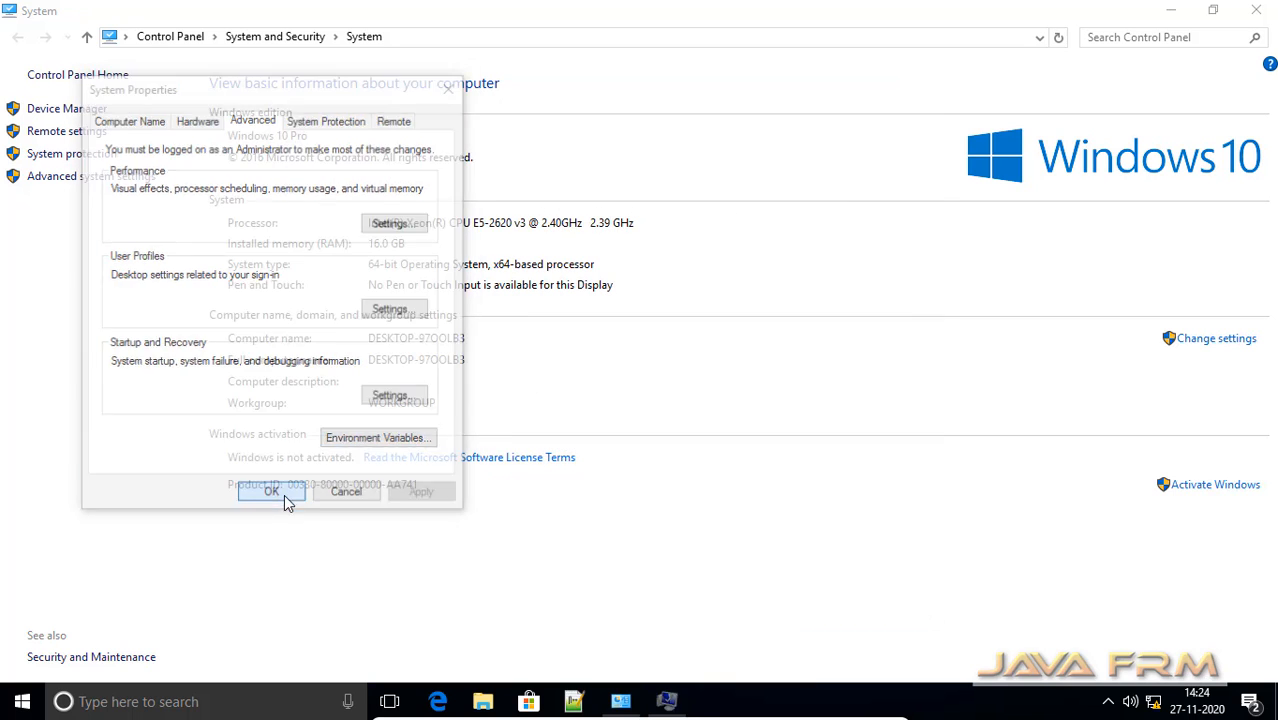
pyautogui.click(1260, 12)
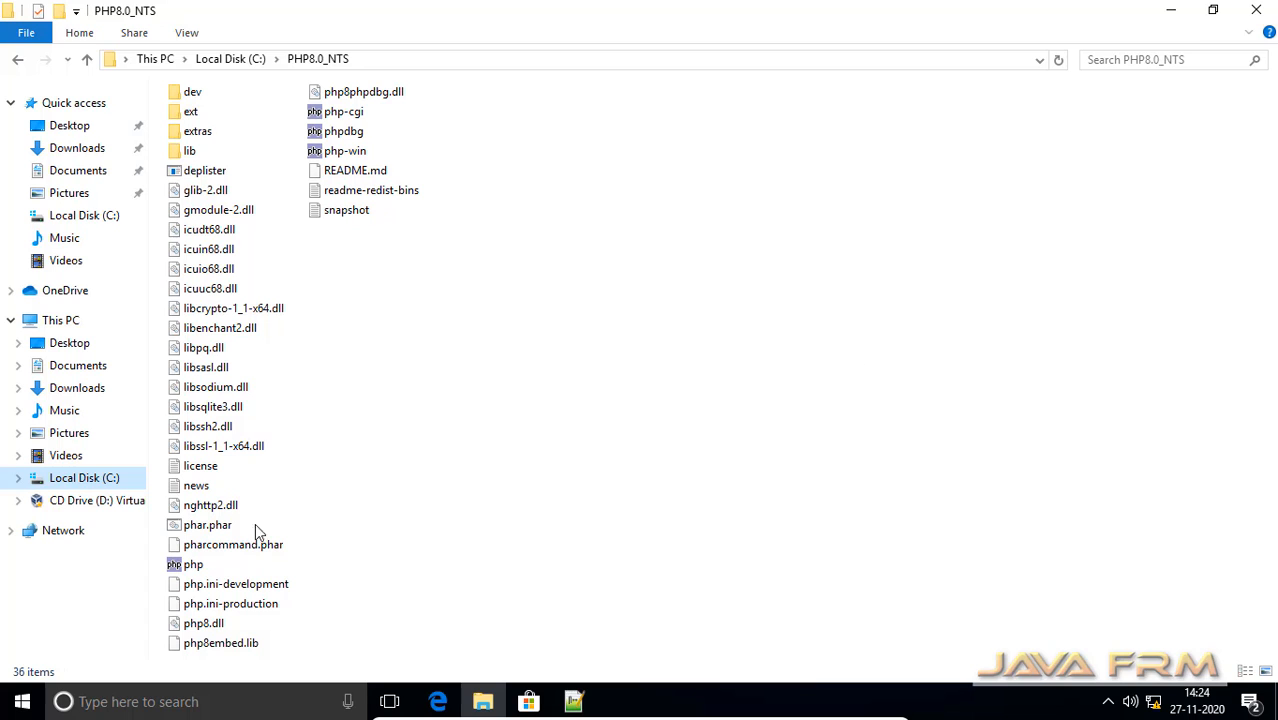
# Search for Programs and Features and check the installed Microsoft Visual C++ 2015-2019 Redistributable, then close the window
pyautogui.click(20, 700)
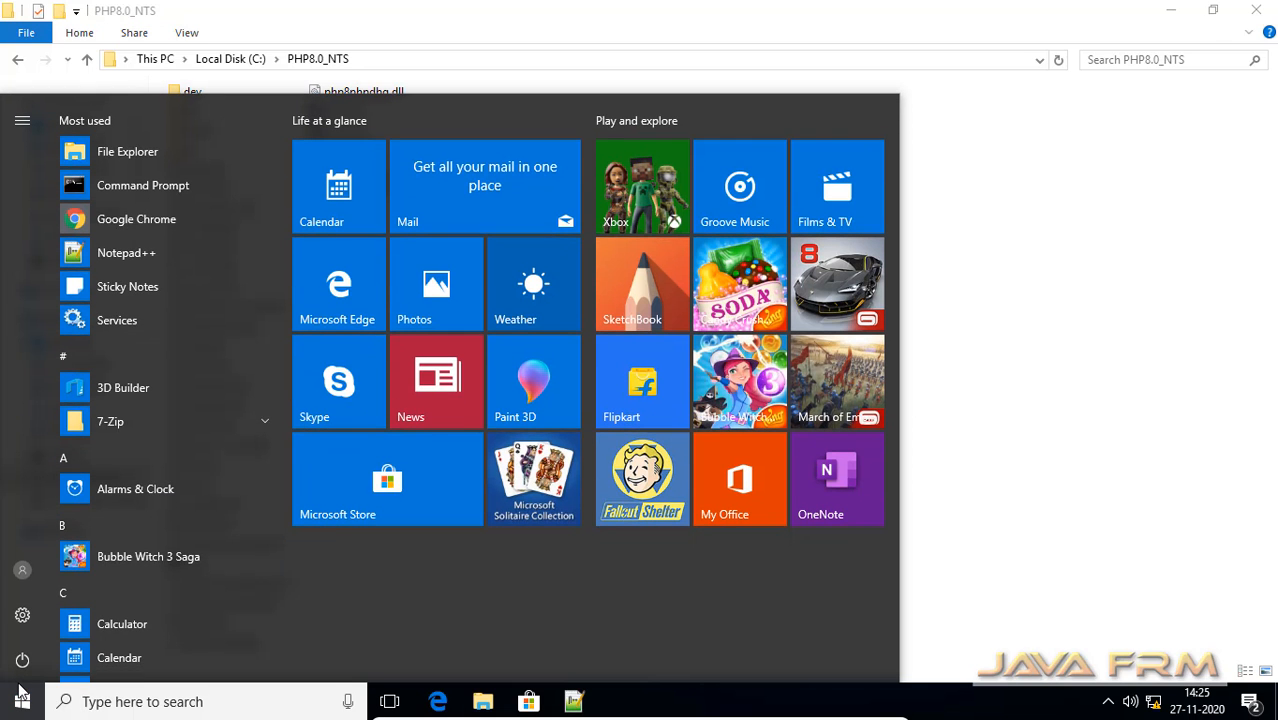
pyautogui.write('progra')
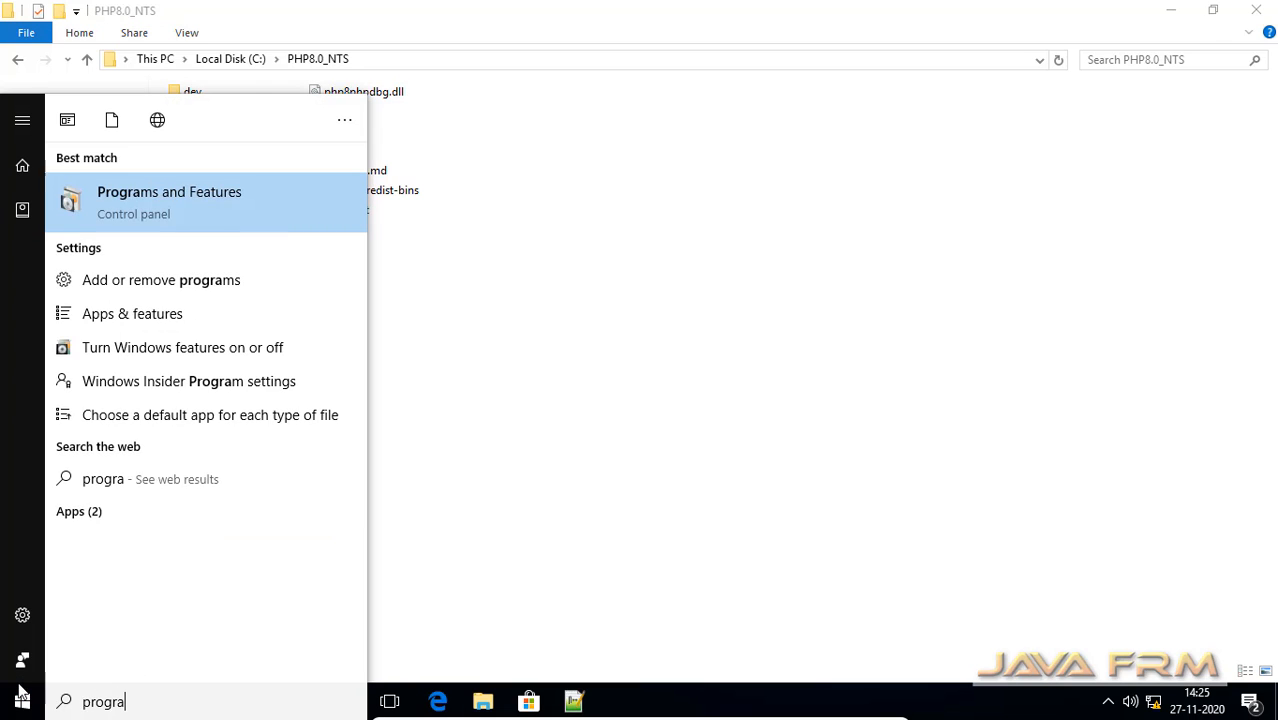
pyautogui.click(252, 202)
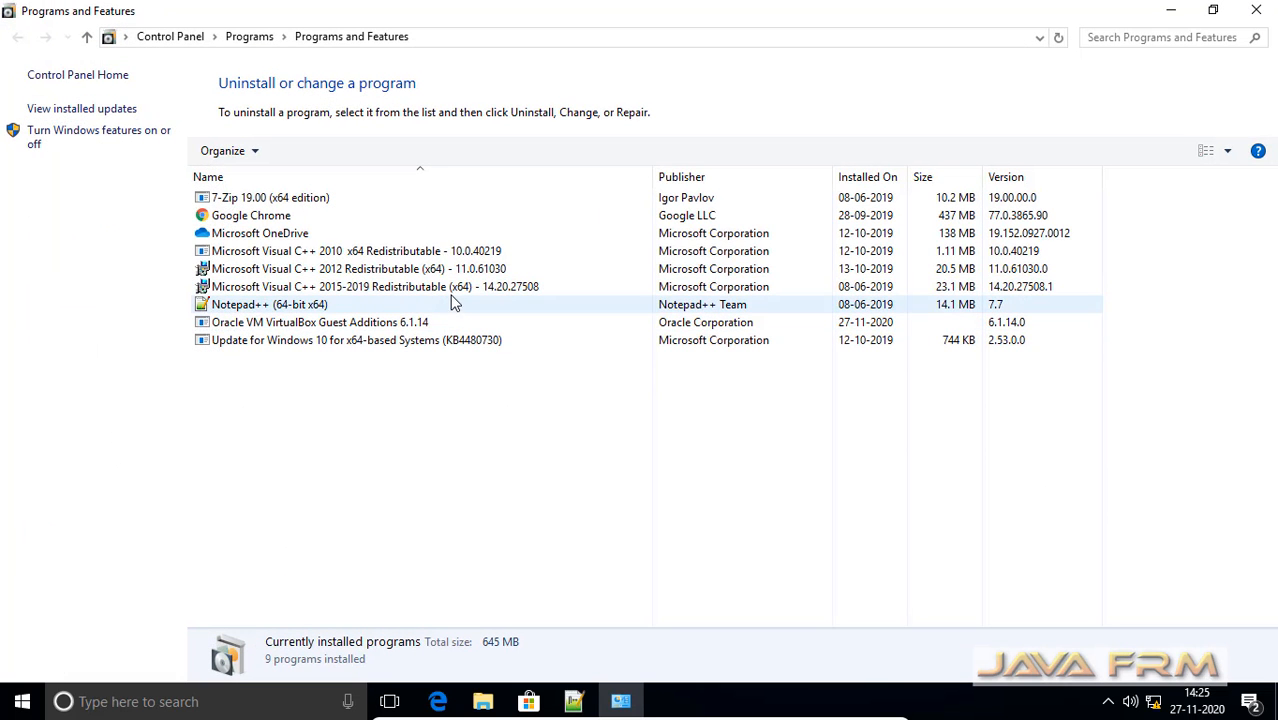
pyautogui.click(455, 288)
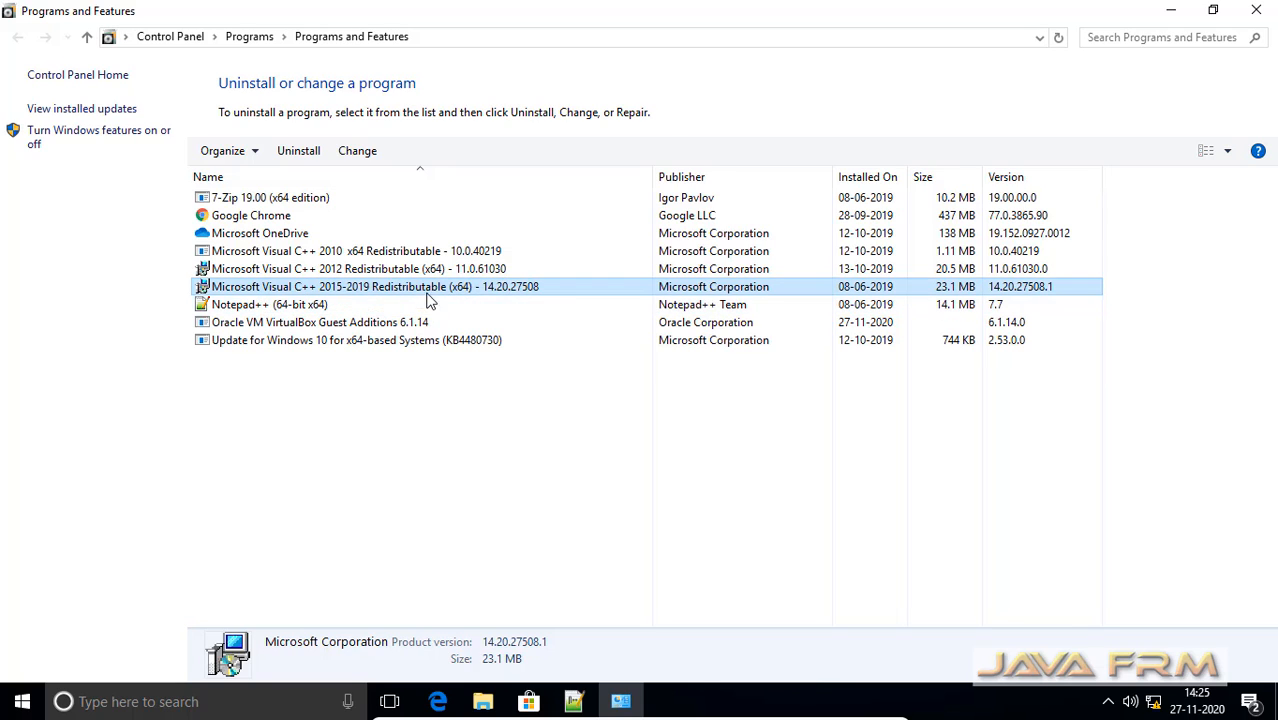
pyautogui.click(1256, 11)
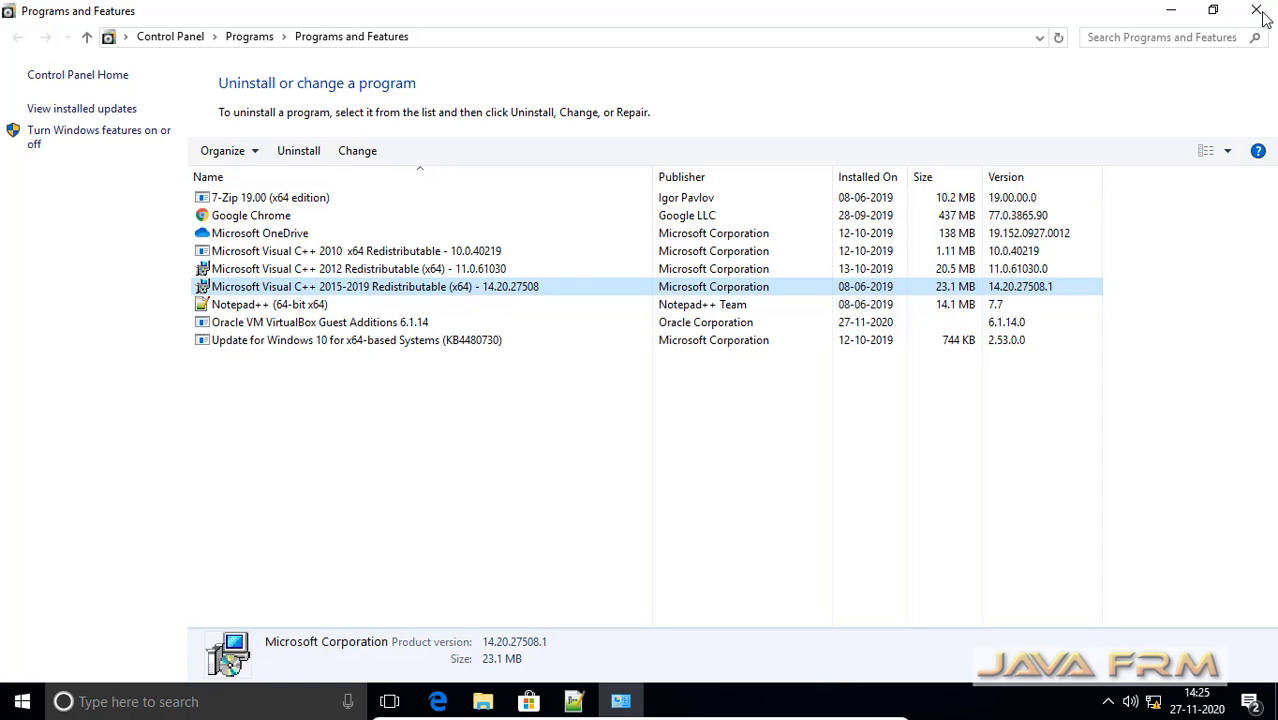
# Open Command Prompt and check the PHP version with php -v
pyautogui.click(22, 703)
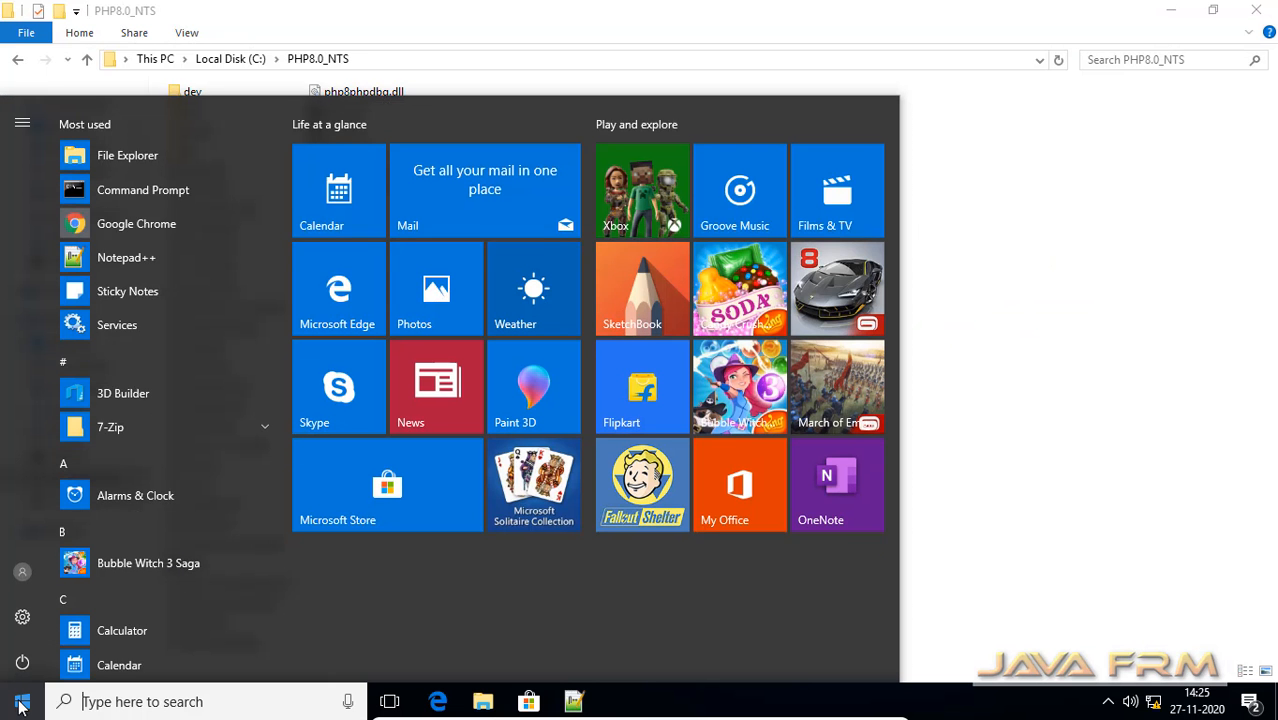
pyautogui.click(183, 187)
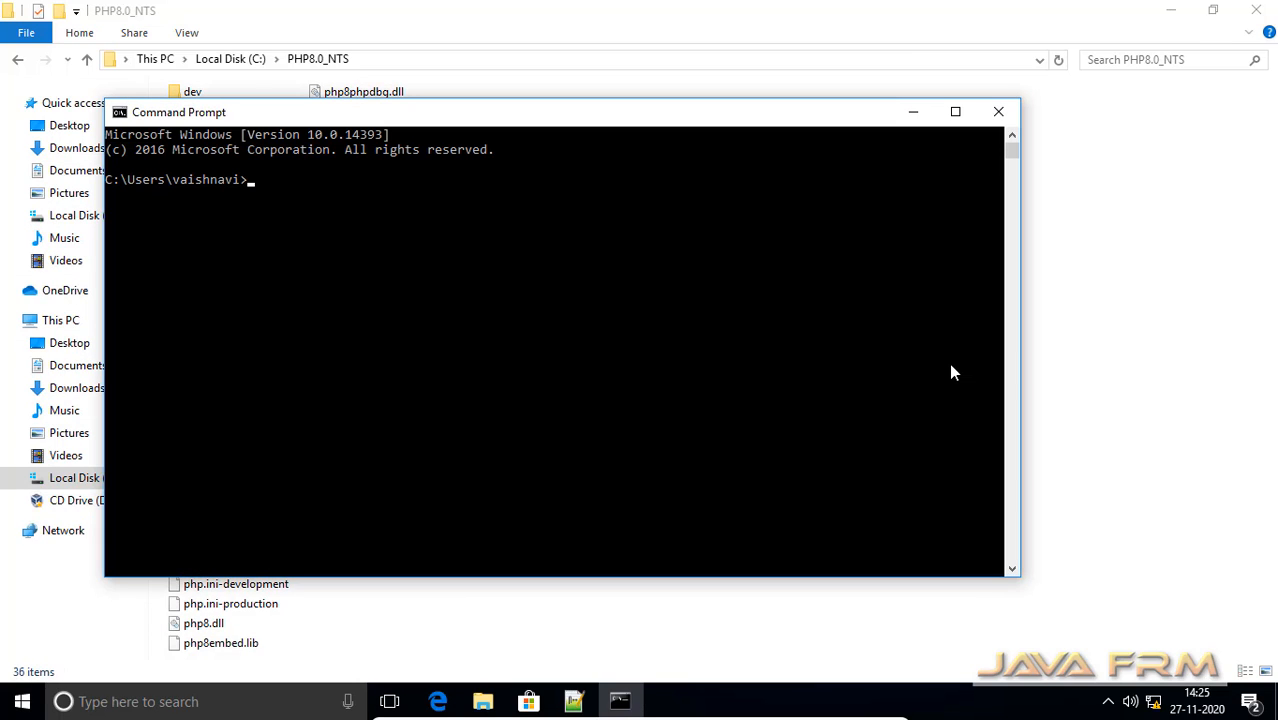
pyautogui.write('php -v')
pyautogui.press('Return')
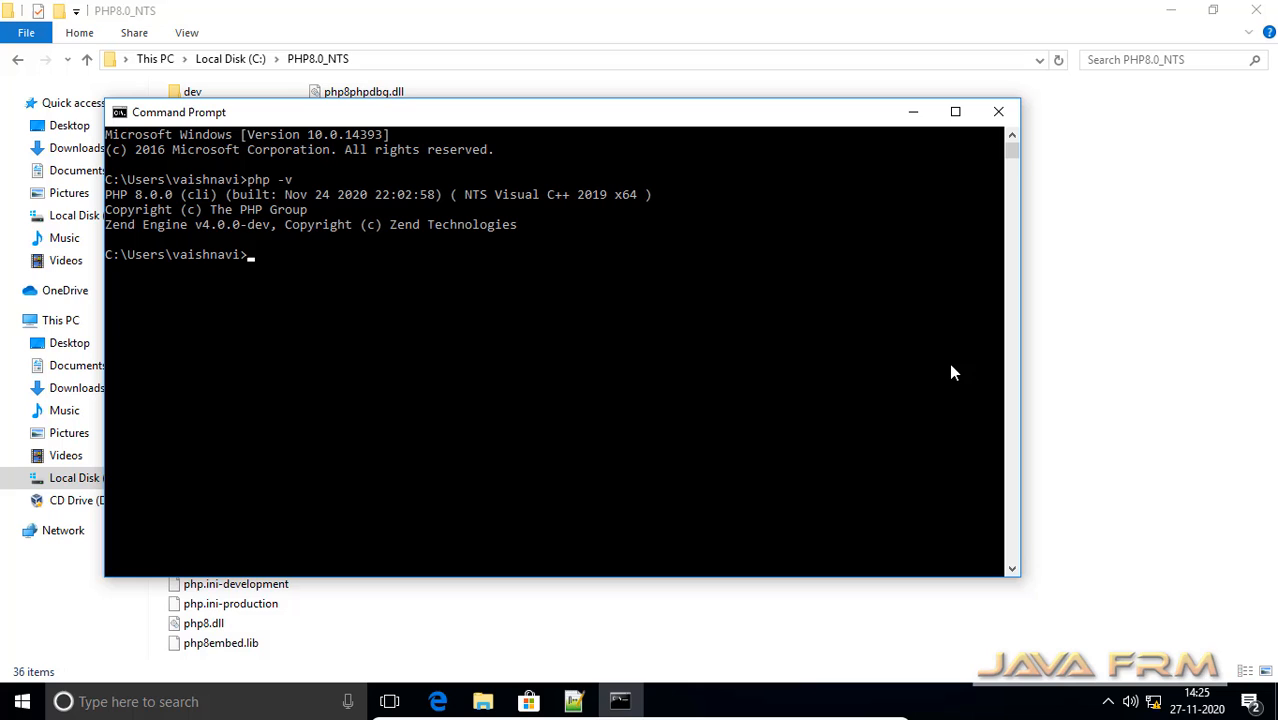
# Maximize the Command Prompt, highlight the NTS build text, and list the loaded PHP modules with php -m
pyautogui.doubleClick(703, 120)
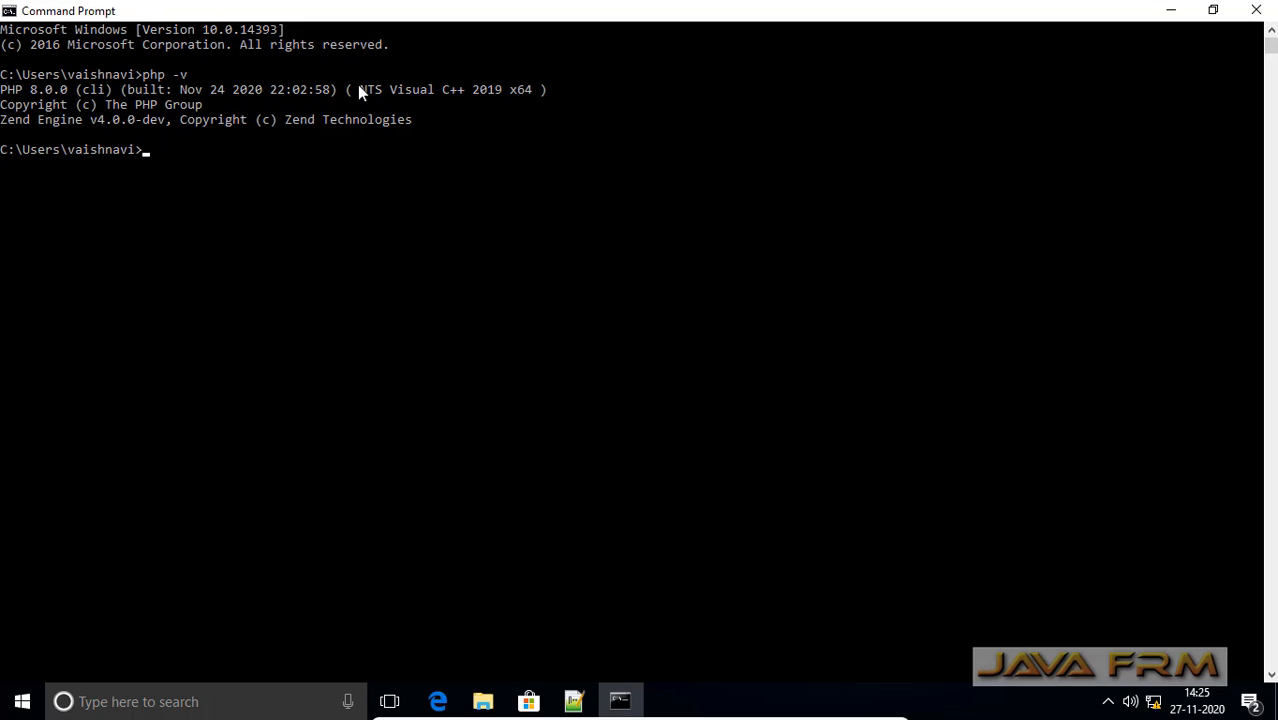
pyautogui.moveTo(358, 88); pyautogui.dragTo(432, 90)
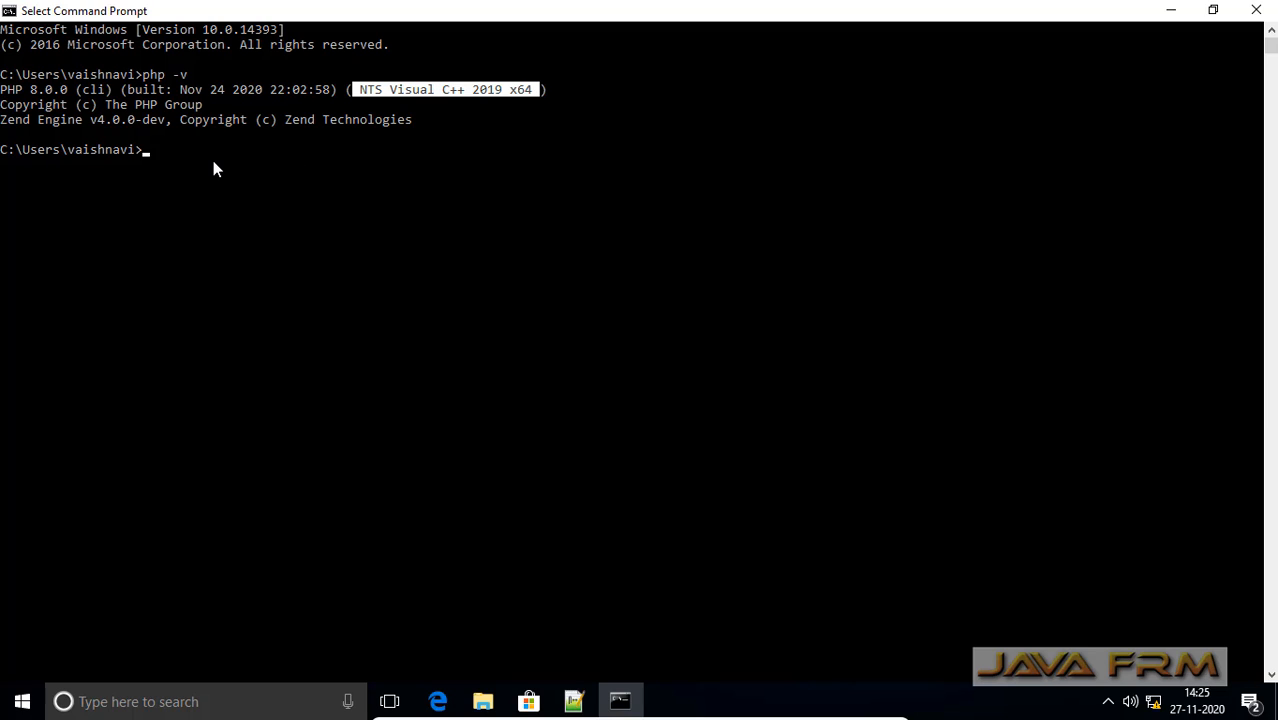
pyautogui.write('php -m')
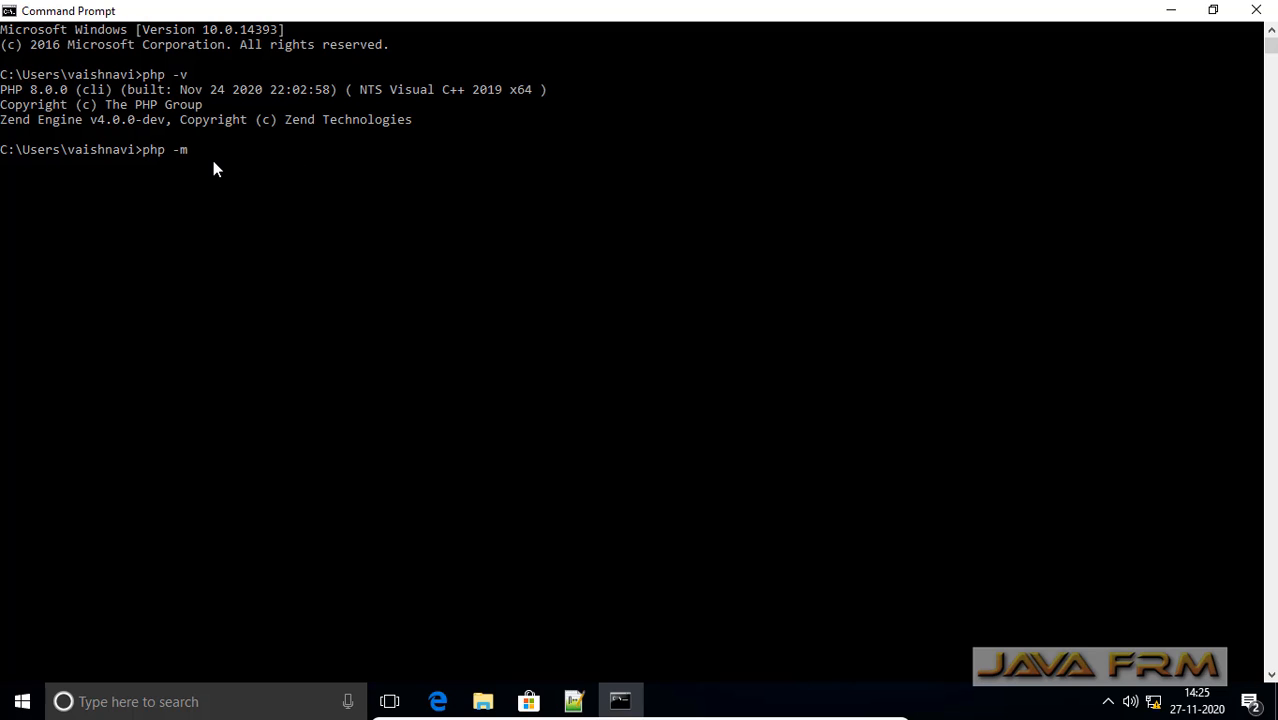
pyautogui.press('Return')
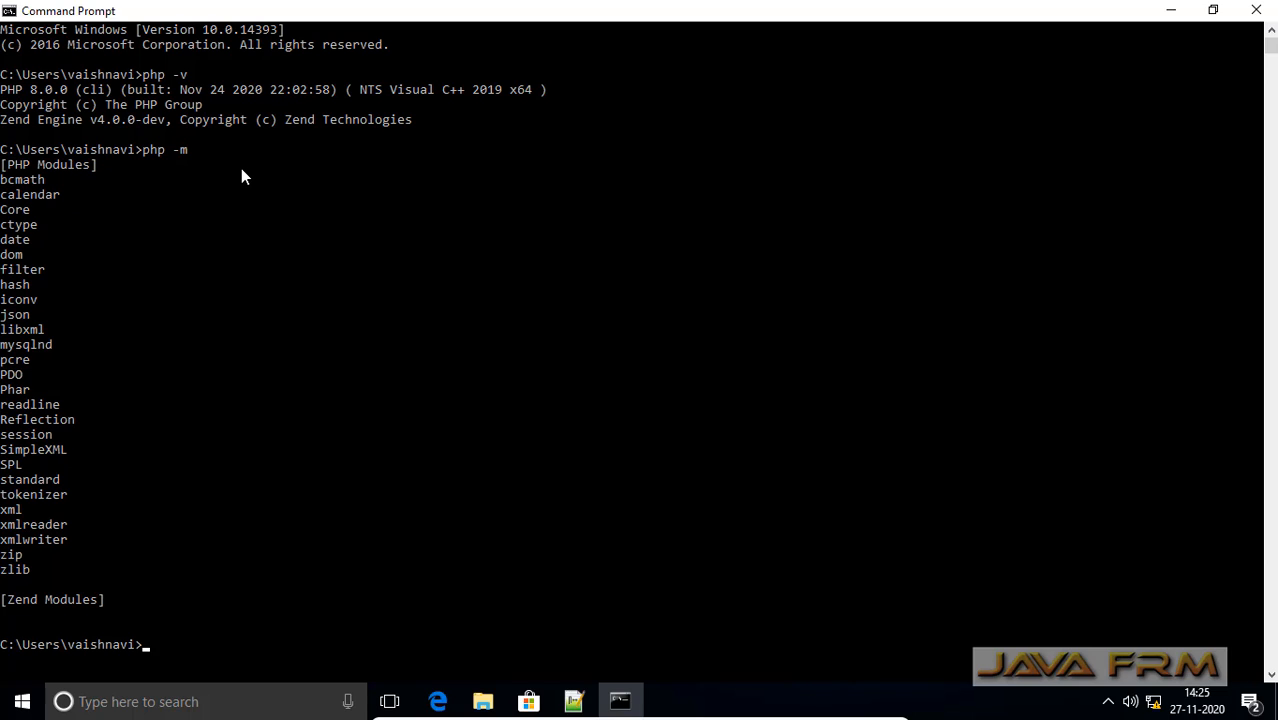
# Open nginx.conf from C:\nginx-1.16.1\conf in Notepad++ and review the PHP location block passing to 127.0.0.1:9999
pyautogui.click(1174, 14)
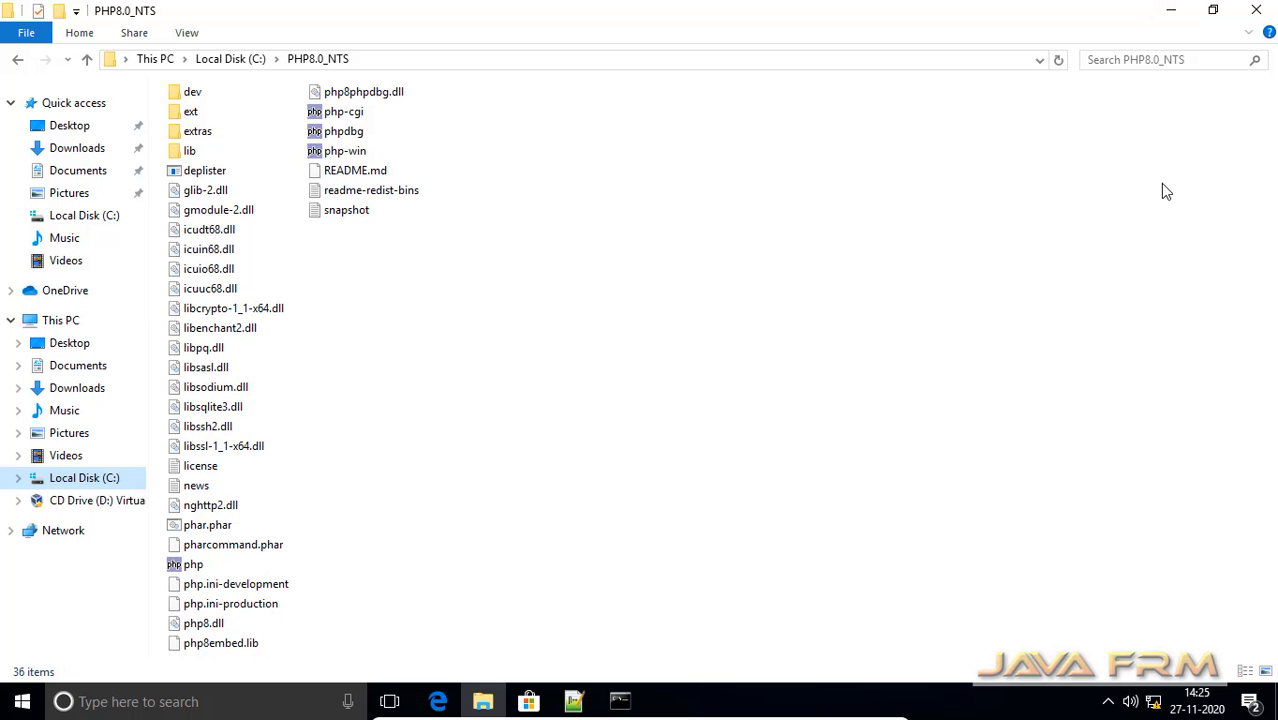
pyautogui.click(238, 62)
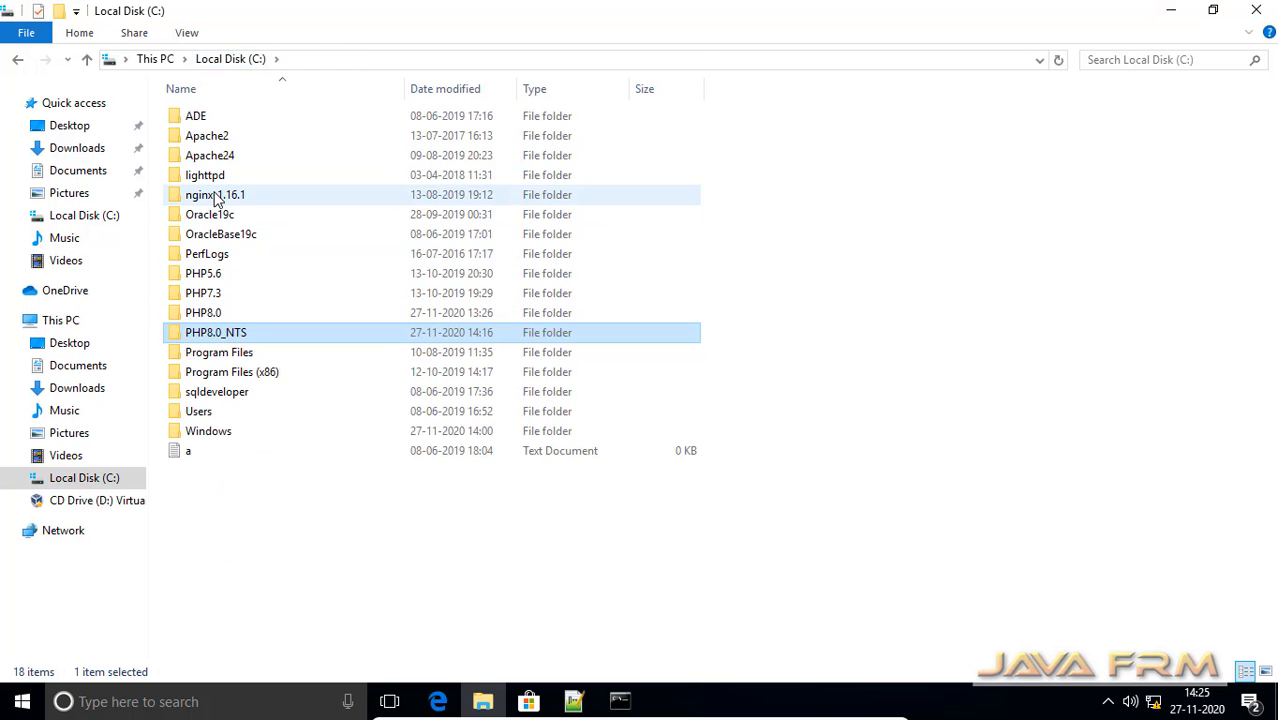
pyautogui.doubleClick(214, 195)
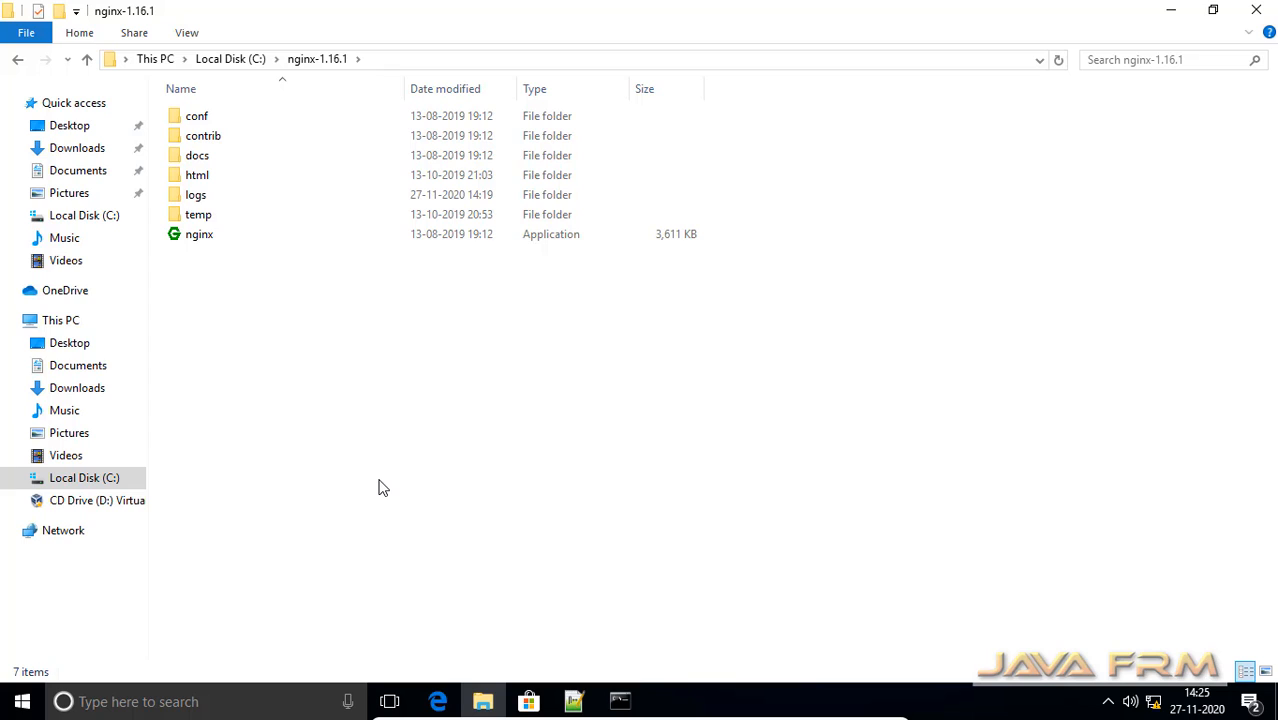
pyautogui.doubleClick(192, 120)
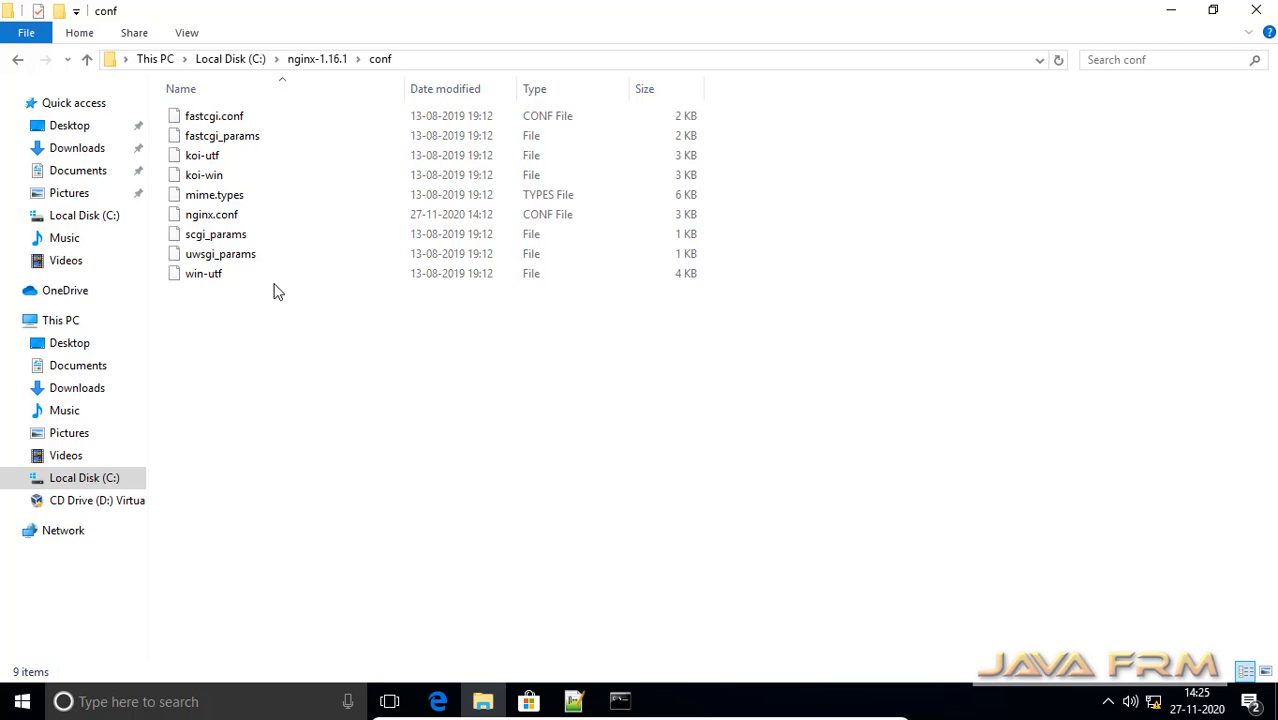
pyautogui.click(212, 218)
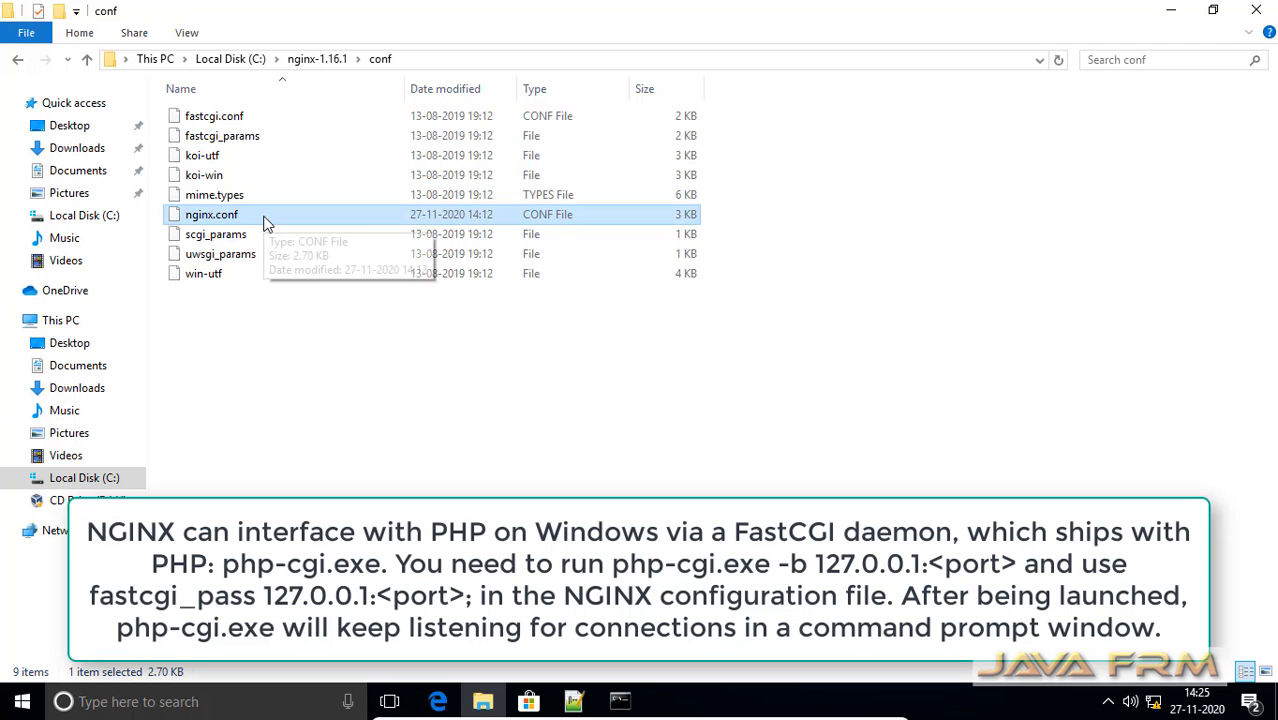
pyautogui.rightClick(265, 222)
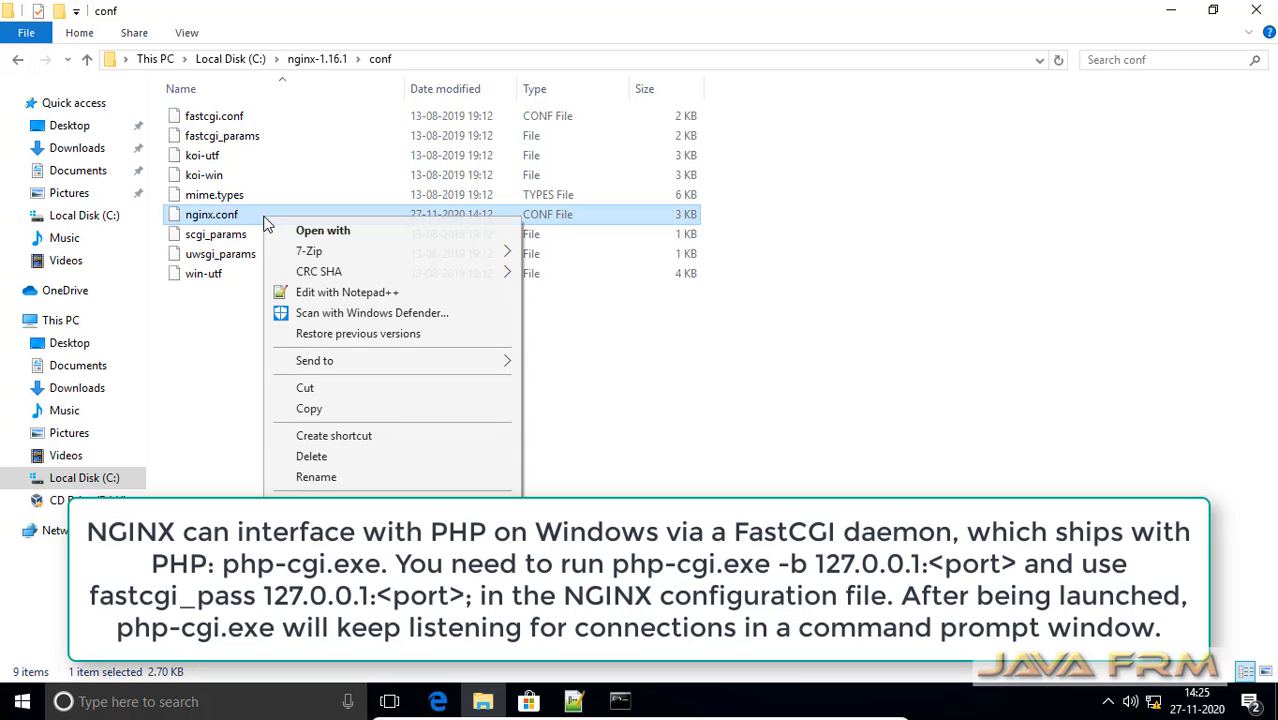
pyautogui.click(400, 293)
pyautogui.click(593, 354)
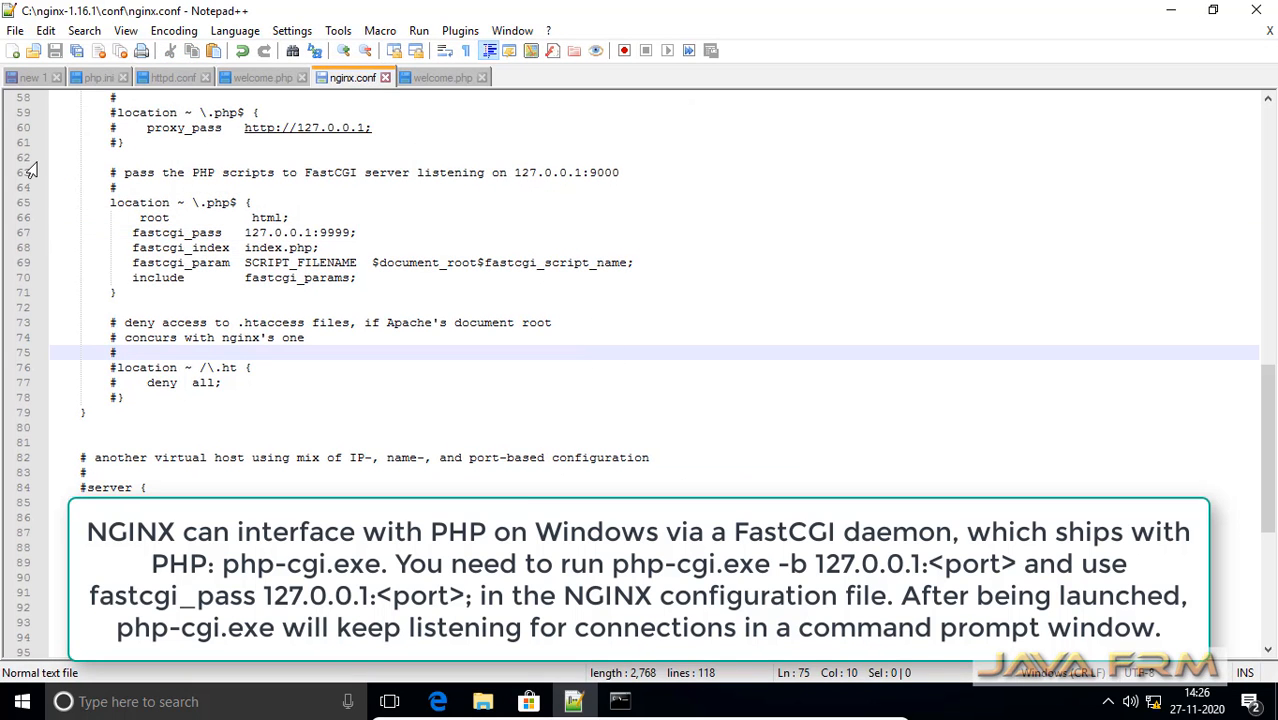
pyautogui.moveTo(88, 204); pyautogui.dragTo(185, 204)
pyautogui.moveTo(296, 240); pyautogui.dragTo(565, 287)
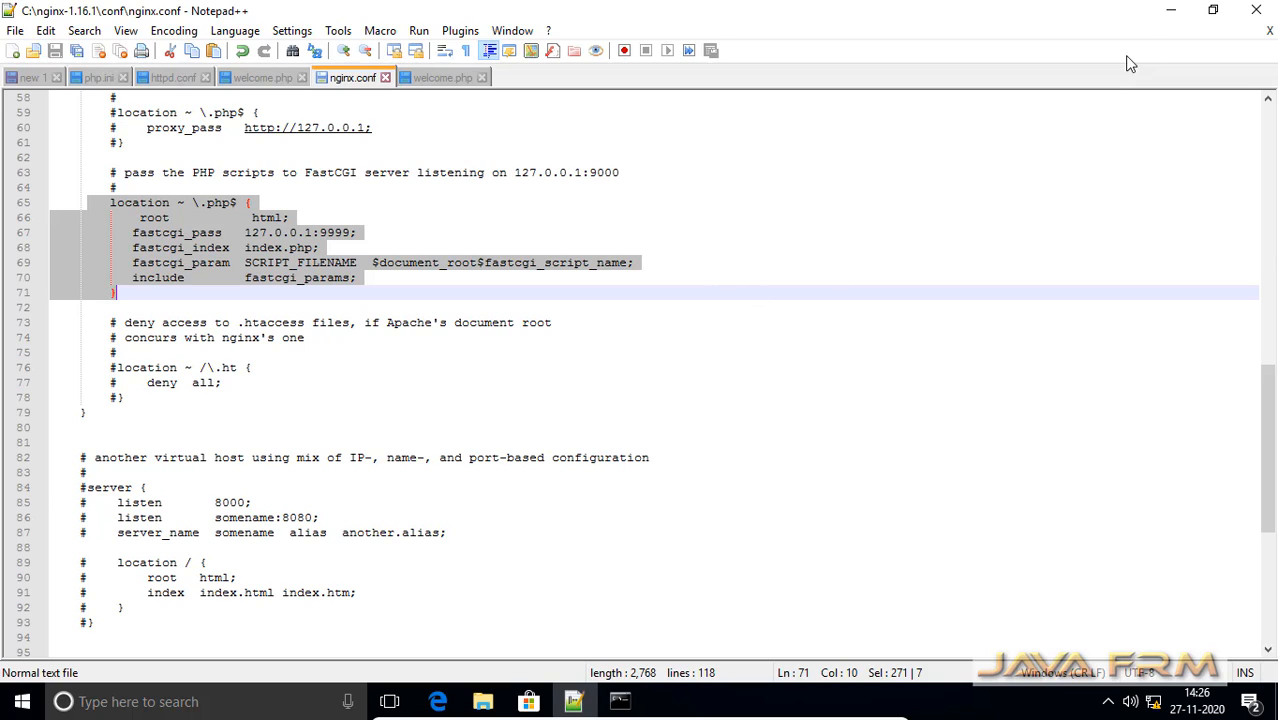
pyautogui.click(1170, 10)
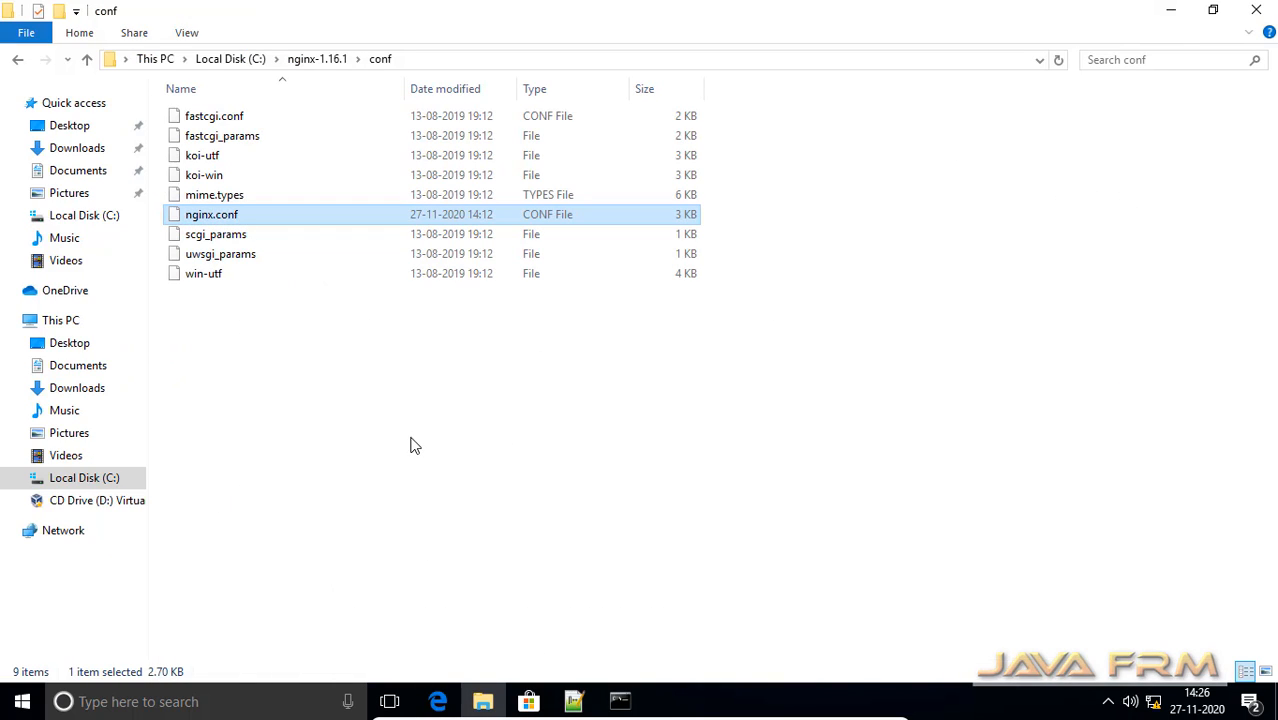
# Locate php-cgi in C:\PHP8.0_NTS and run php-cgi -b 127.0.0.1:9999 in the Command Prompt
pyautogui.click(232, 64)
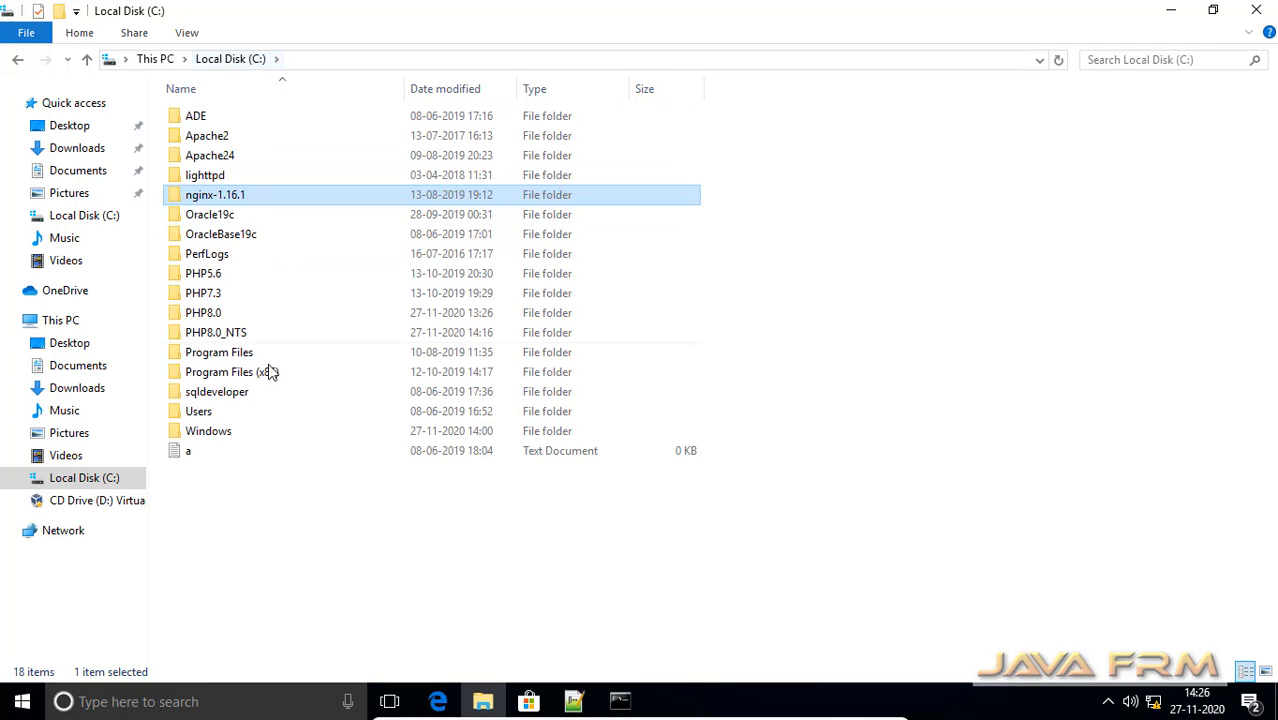
pyautogui.click(229, 338)
pyautogui.doubleClick(229, 338)
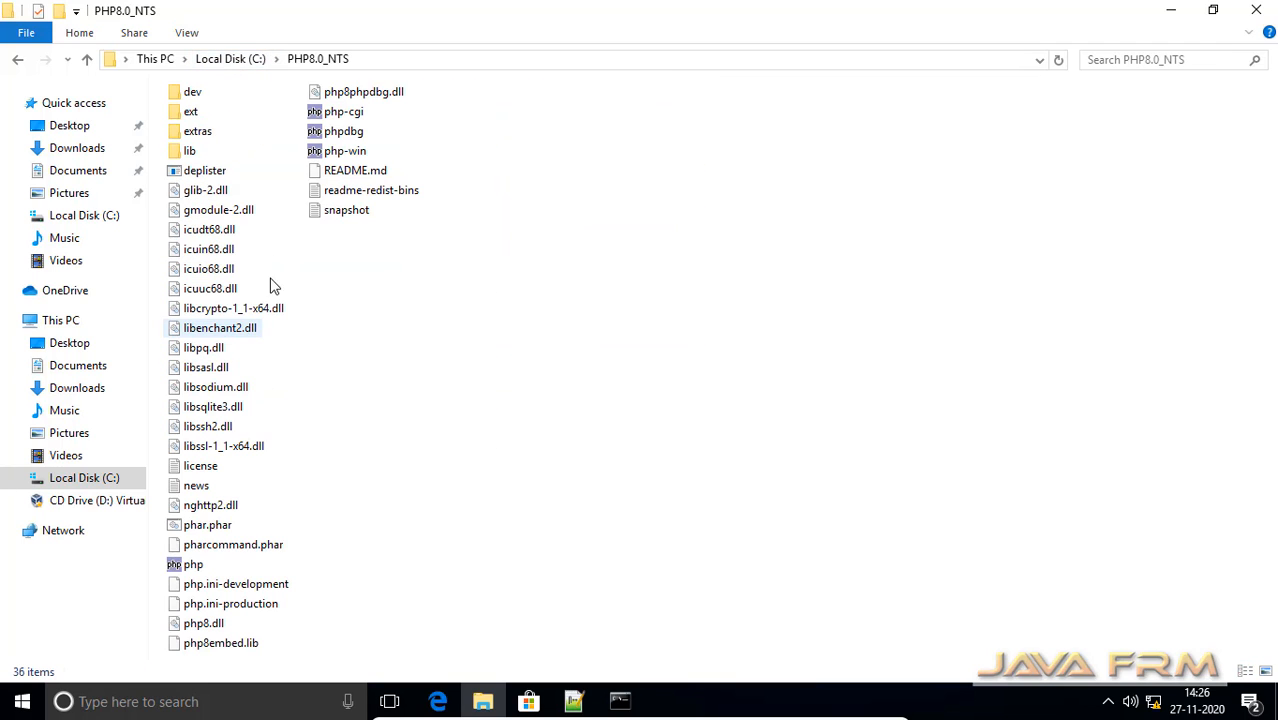
pyautogui.click(362, 119)
pyautogui.click(619, 702)
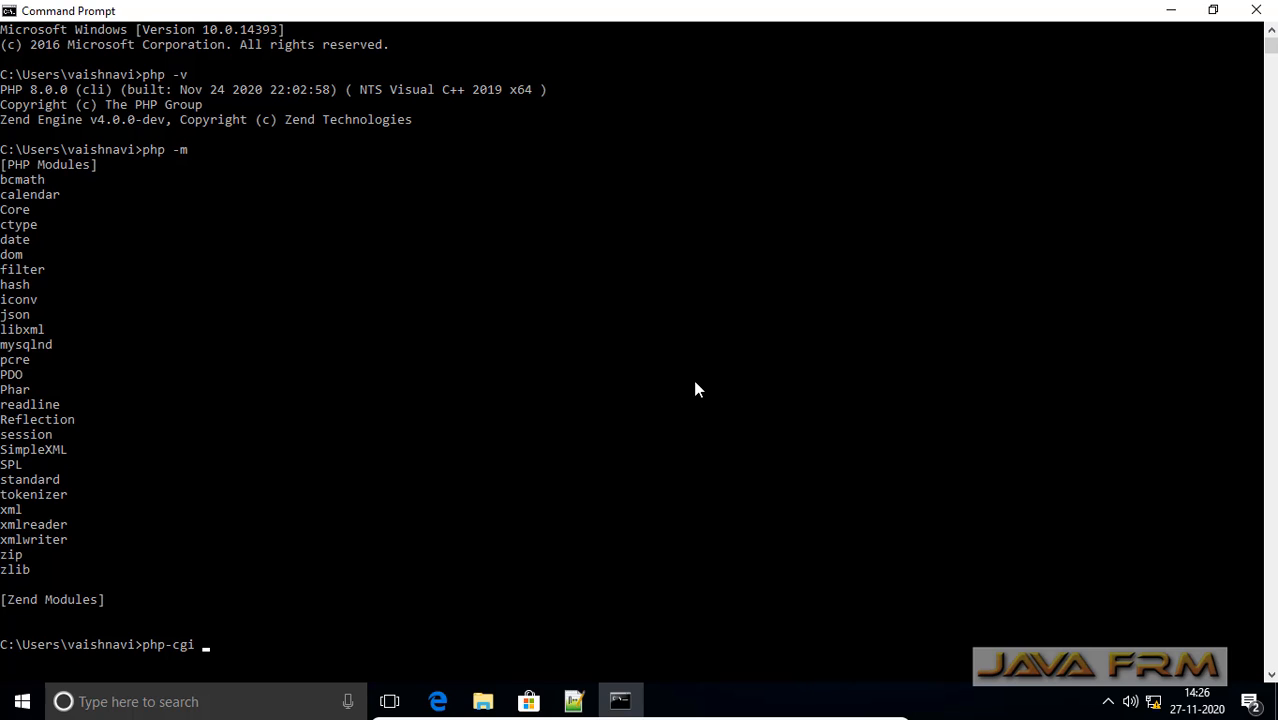
pyautogui.scroll(-4, 697, 389)
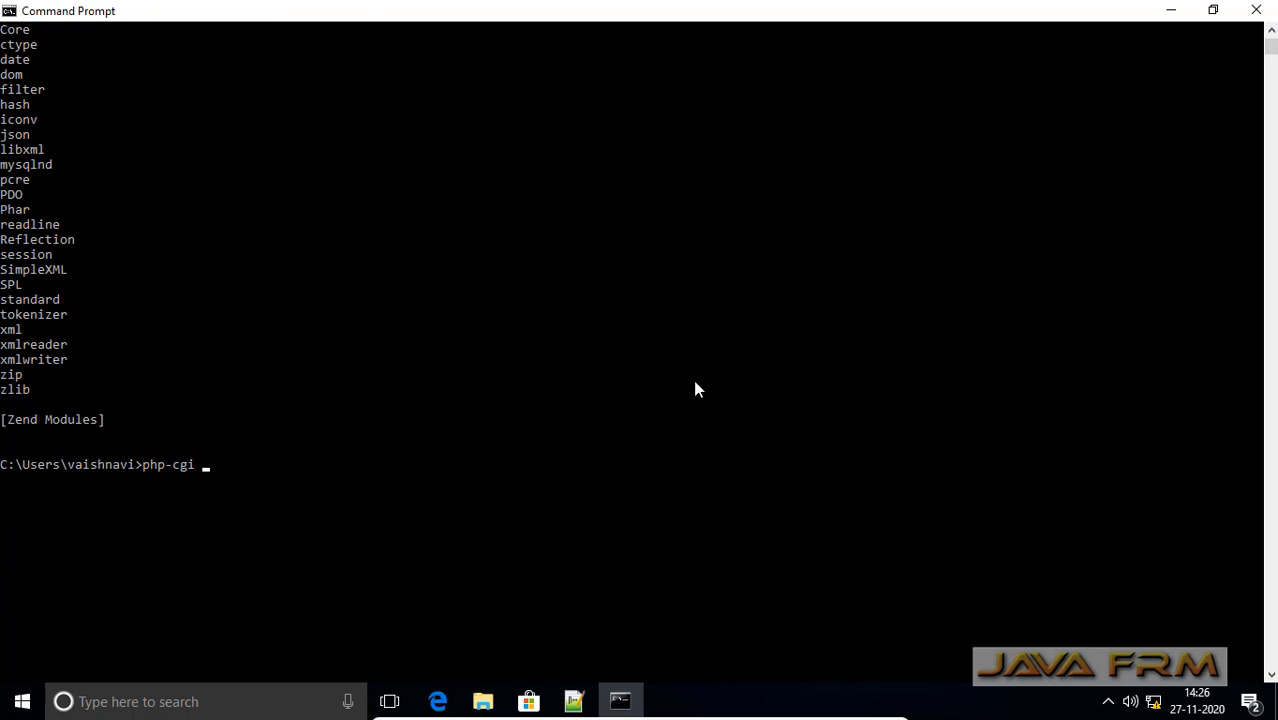
pyautogui.write('-b 127.0.0.1:9999')
pyautogui.press('Return')
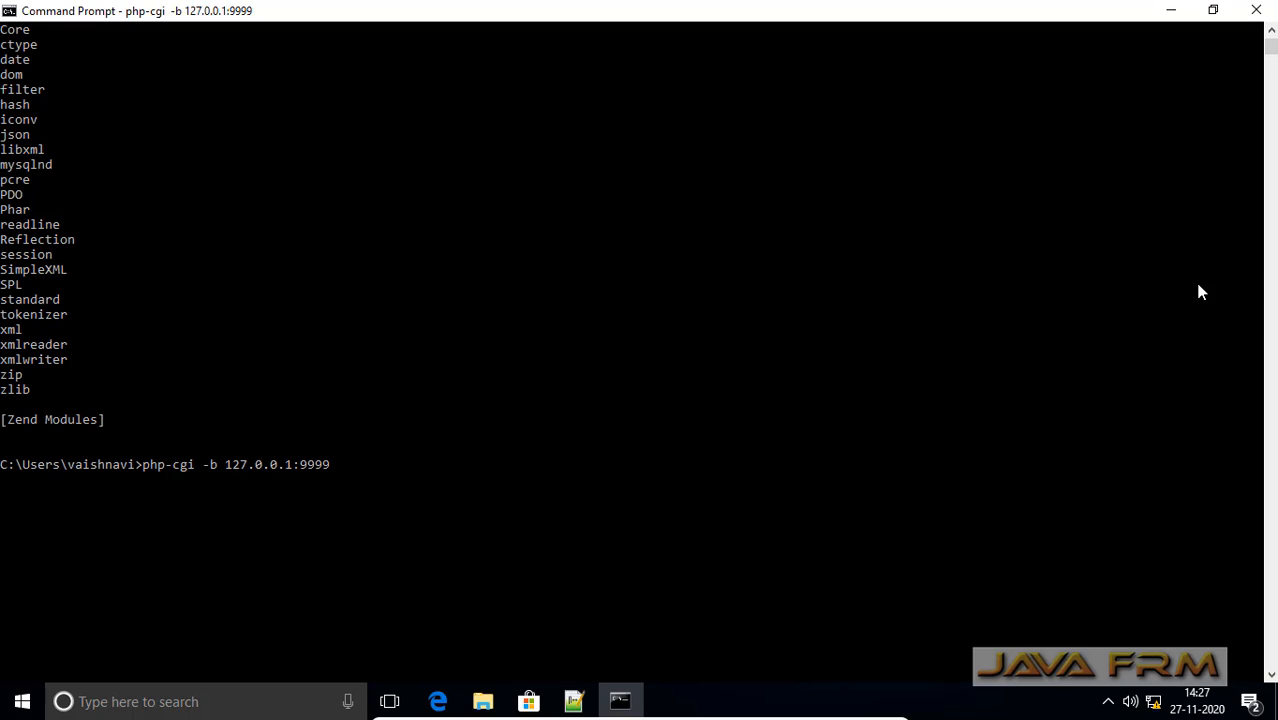
# Copy the C:\nginx-1.16.1 folder path and change into it in a new Command Prompt
pyautogui.click(1171, 10)
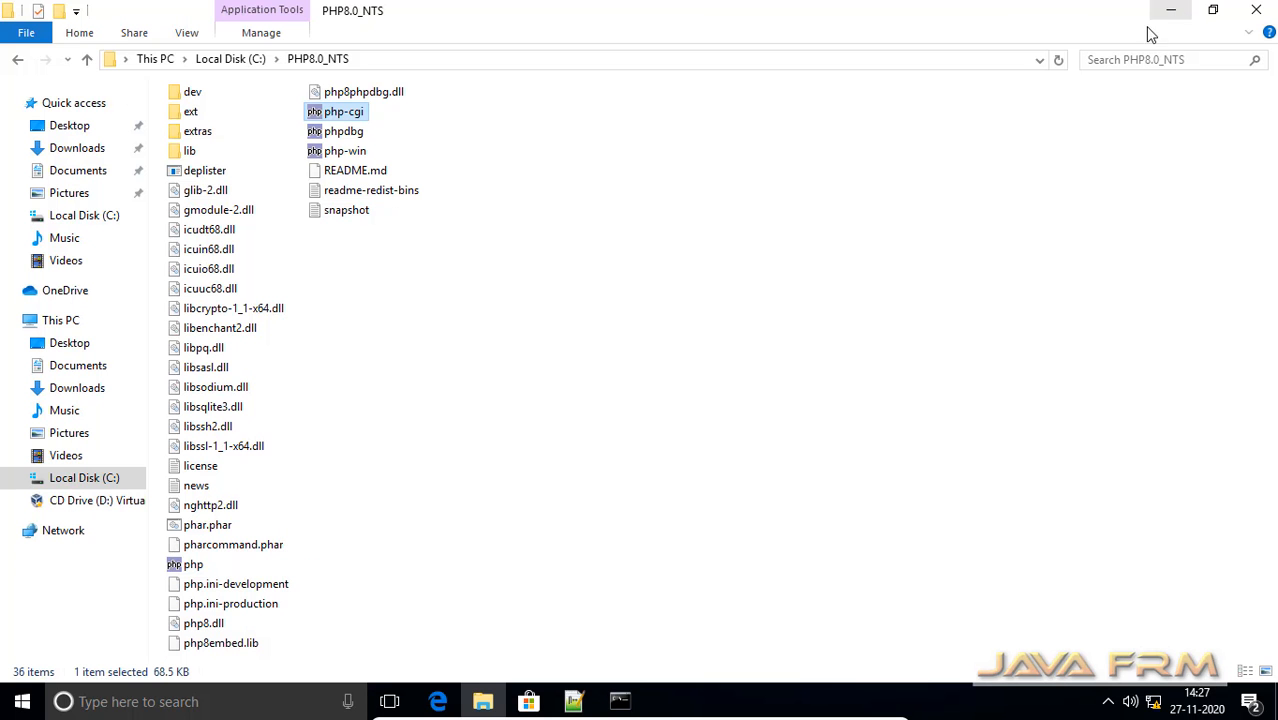
pyautogui.click(239, 60)
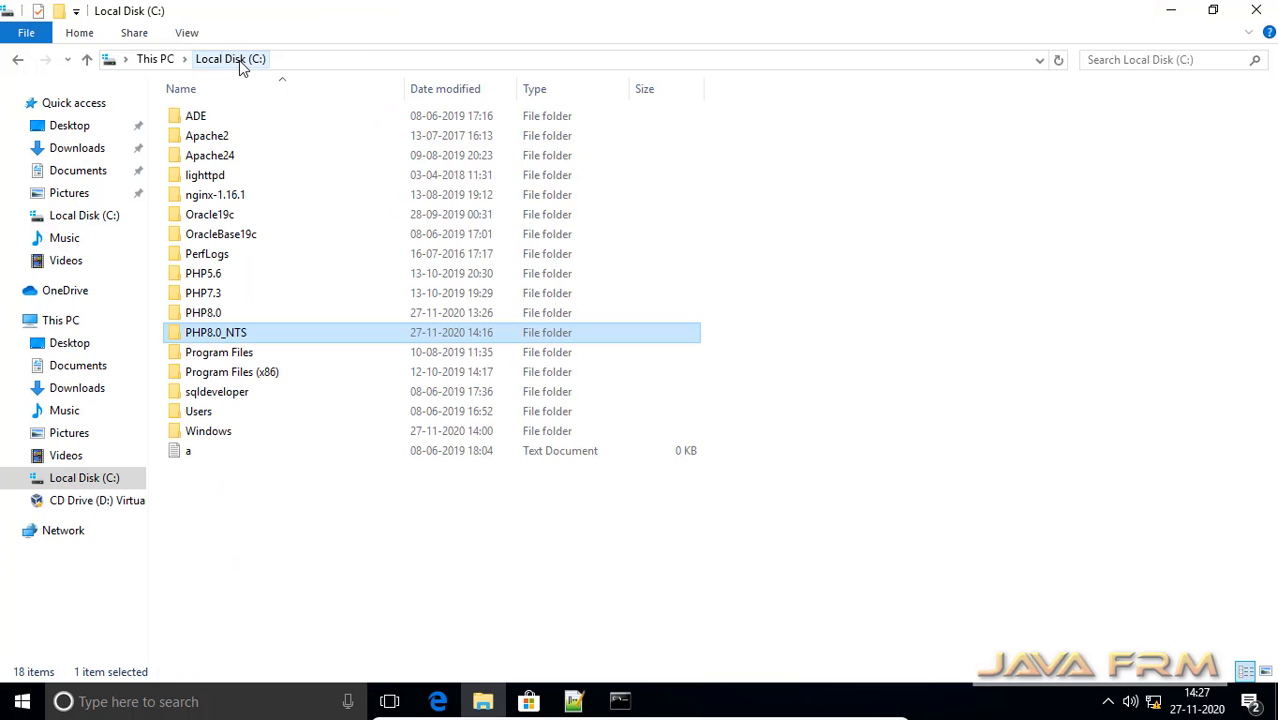
pyautogui.doubleClick(225, 195)
pyautogui.click(392, 60)
pyautogui.hotkey('ctrl', 'c')
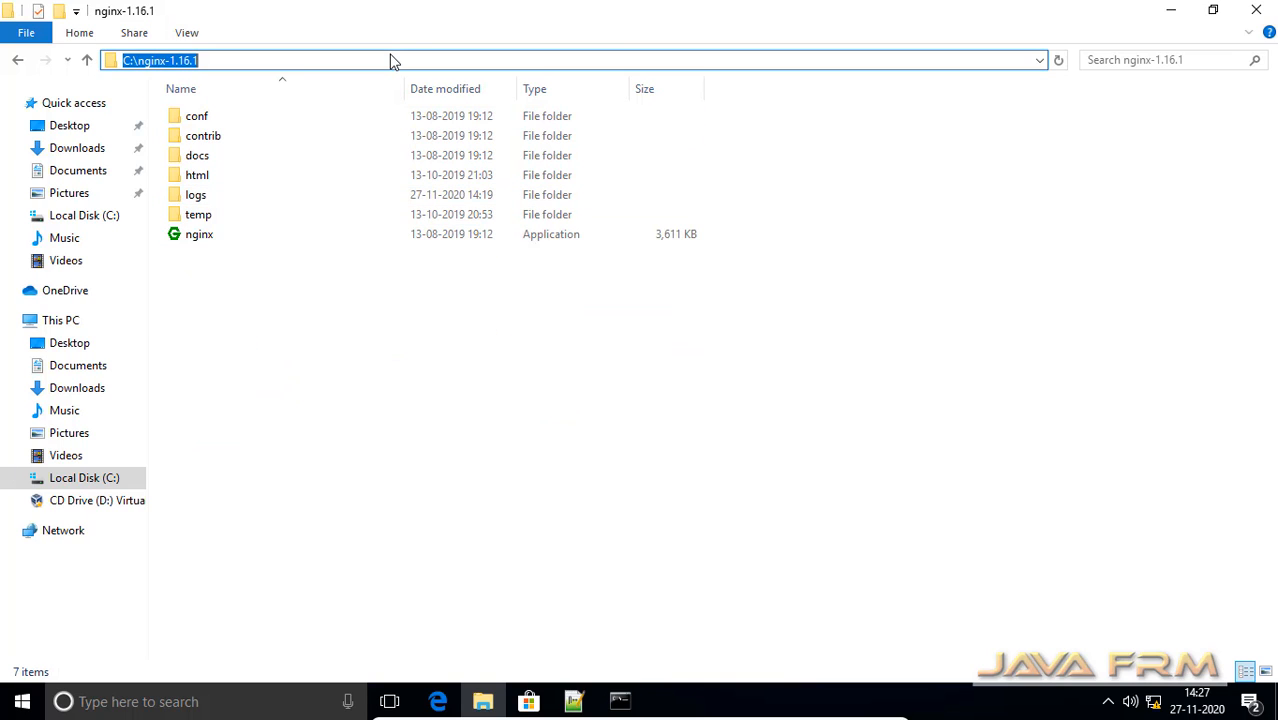
pyautogui.click(12, 708)
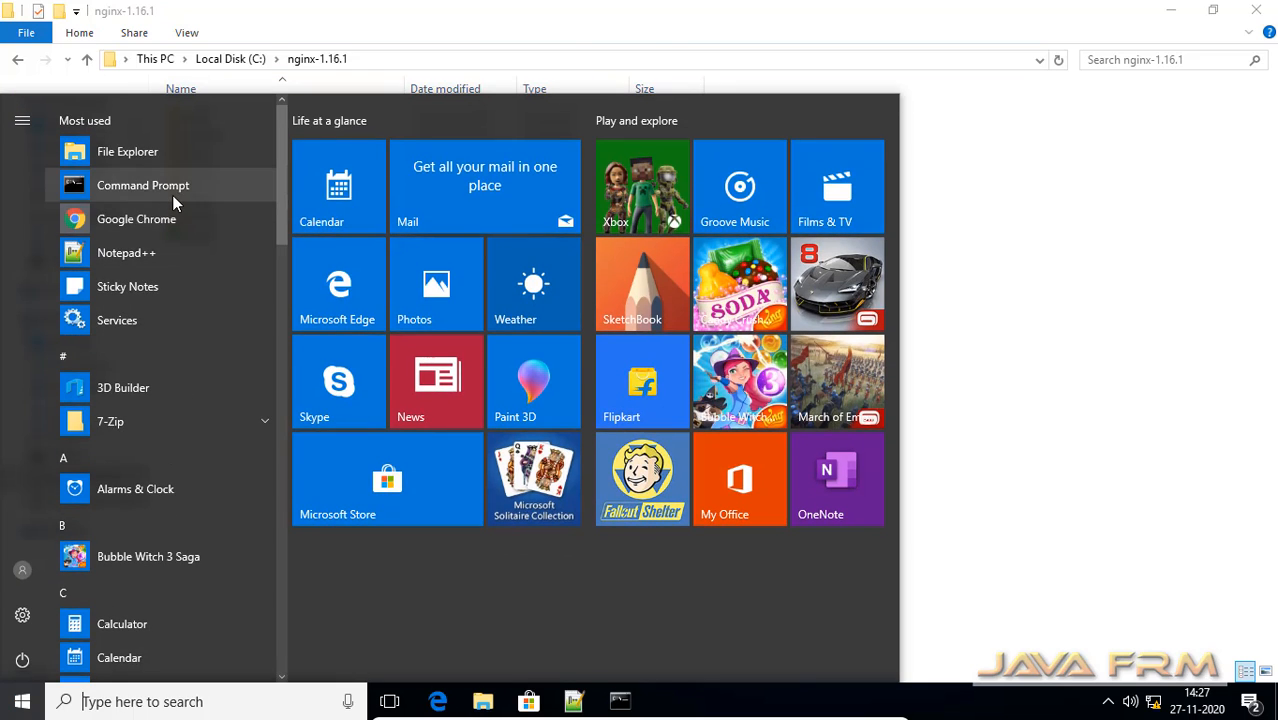
pyautogui.click(172, 193)
pyautogui.write('cd')
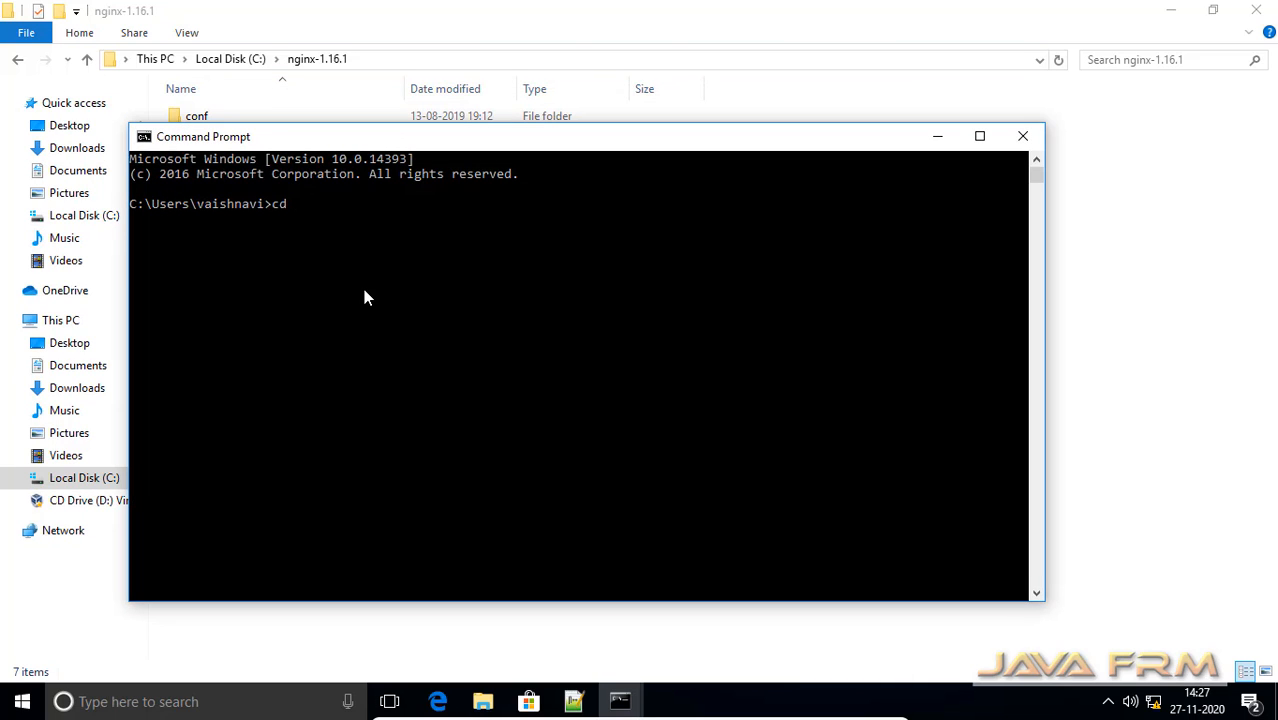
pyautogui.hotkey('ctrl', 'v')
pyautogui.press('Return')
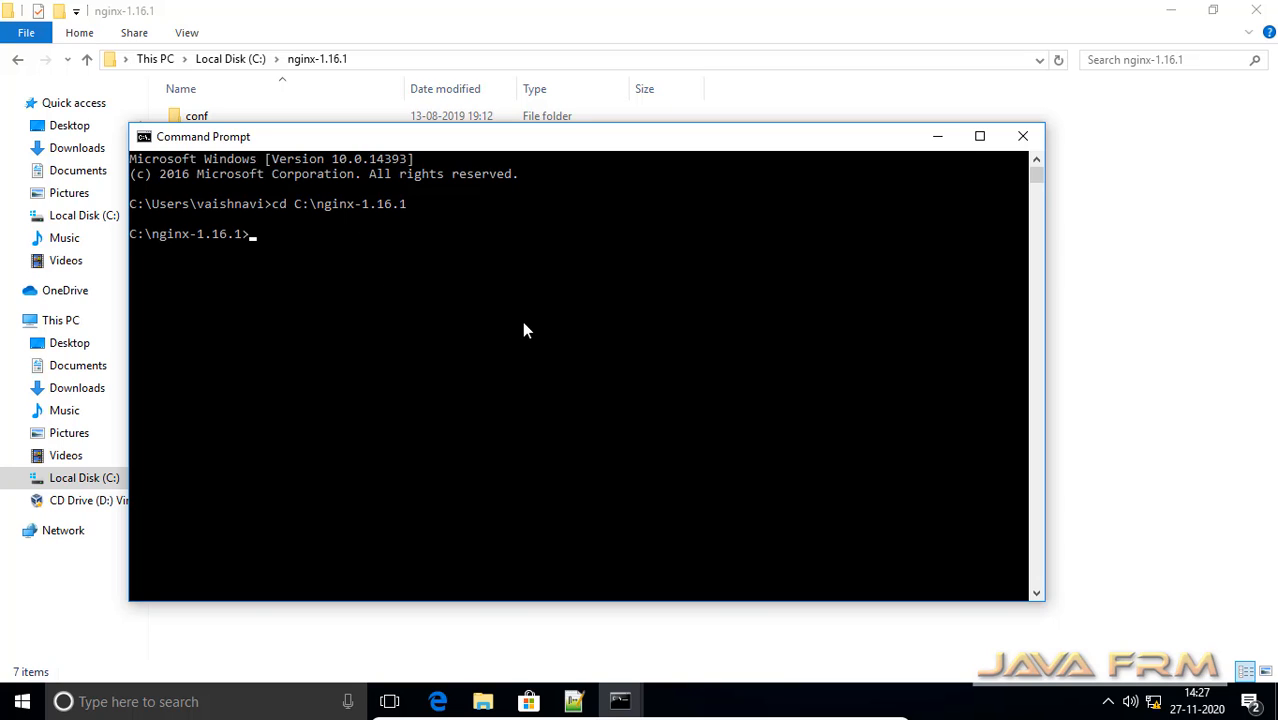
# Start the nginx server with start nginx and minimize the console
pyautogui.write('start nginx')
pyautogui.press('Return')
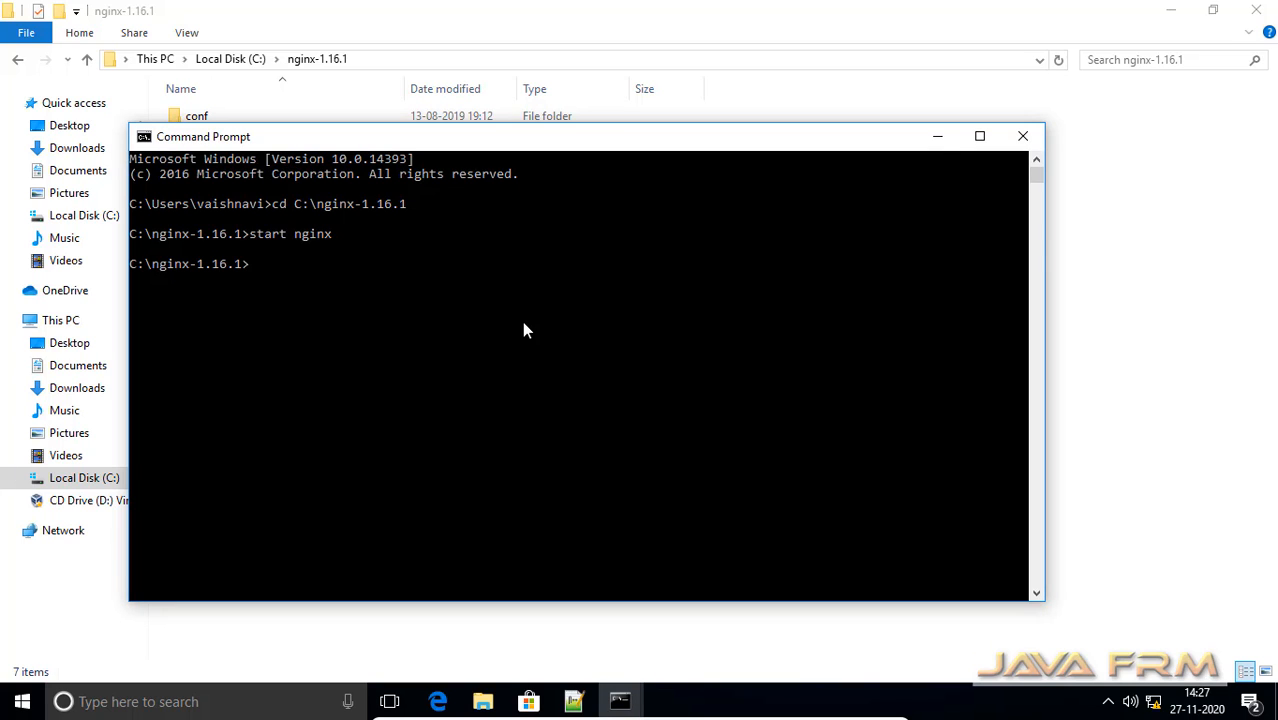
pyautogui.click(940, 140)
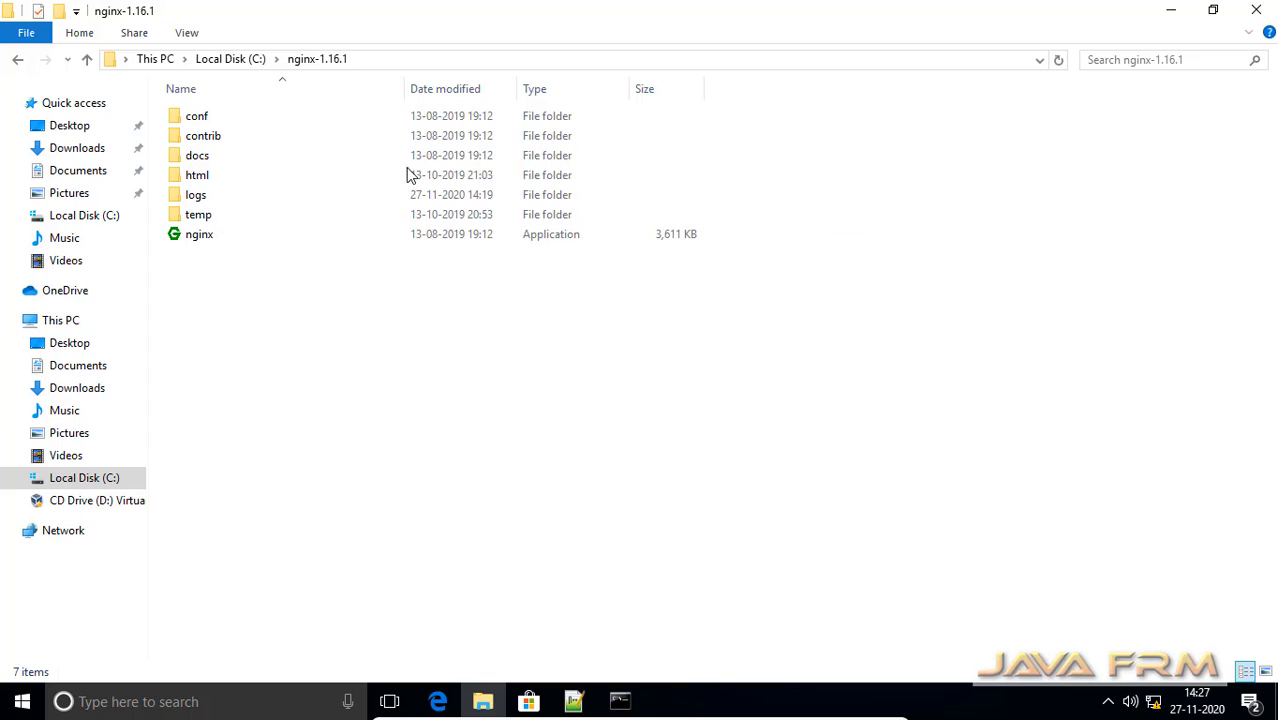
# Open welcome.php from the nginx html folder in Notepad++ to review its phpinfo() code, then minimize the editor
pyautogui.doubleClick(188, 176)
pyautogui.click(236, 162)
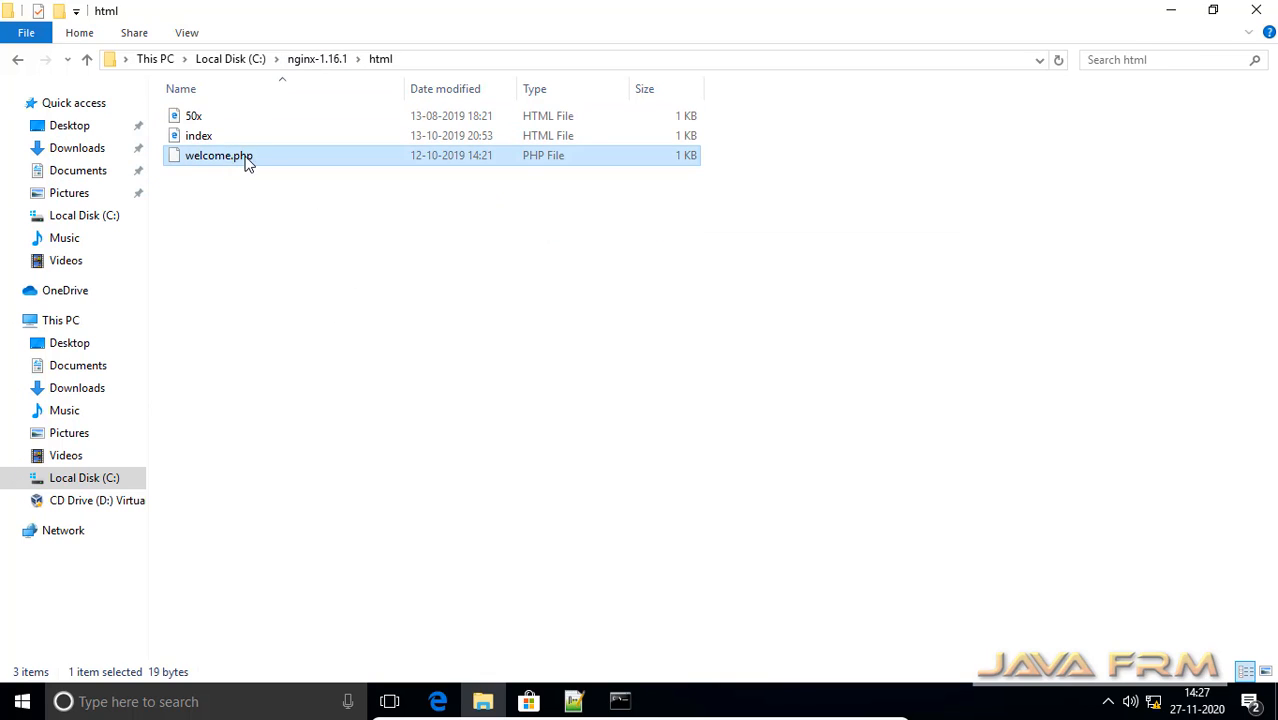
pyautogui.rightClick(228, 168)
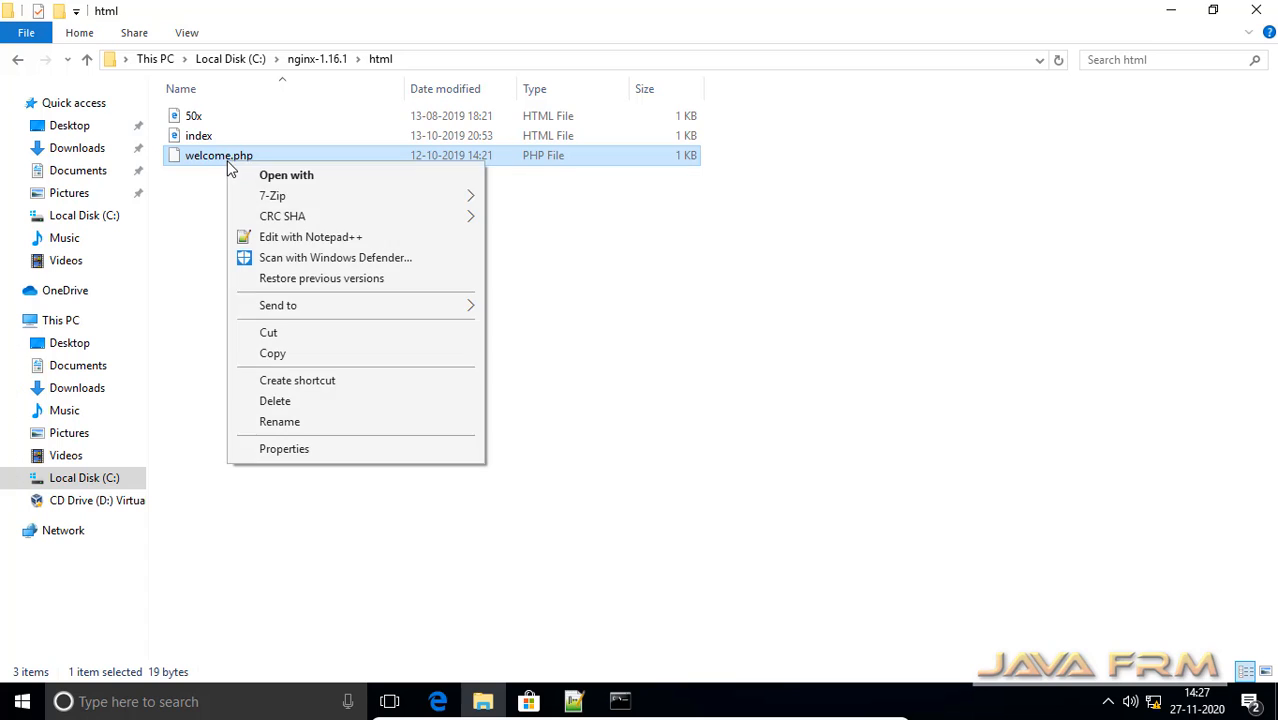
pyautogui.click(330, 243)
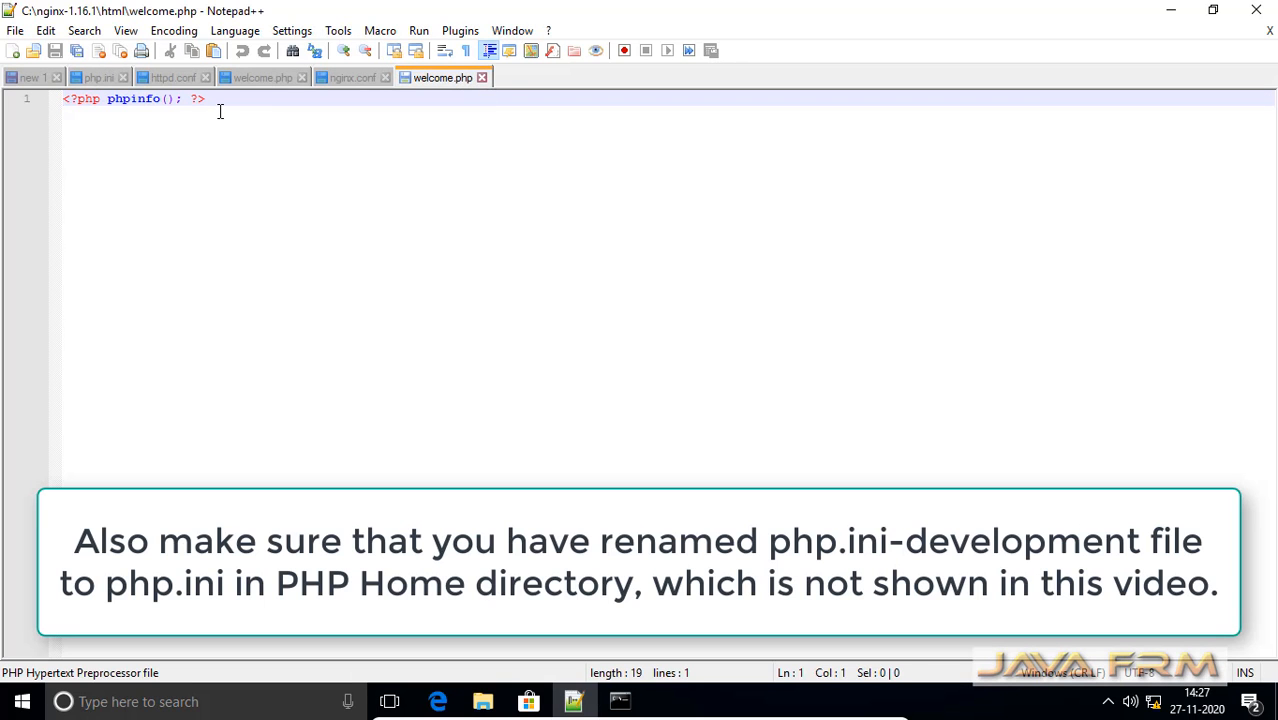
pyautogui.hotkey('ctrl', 'a')
pyautogui.click(500, 187)
pyautogui.click(1171, 15)
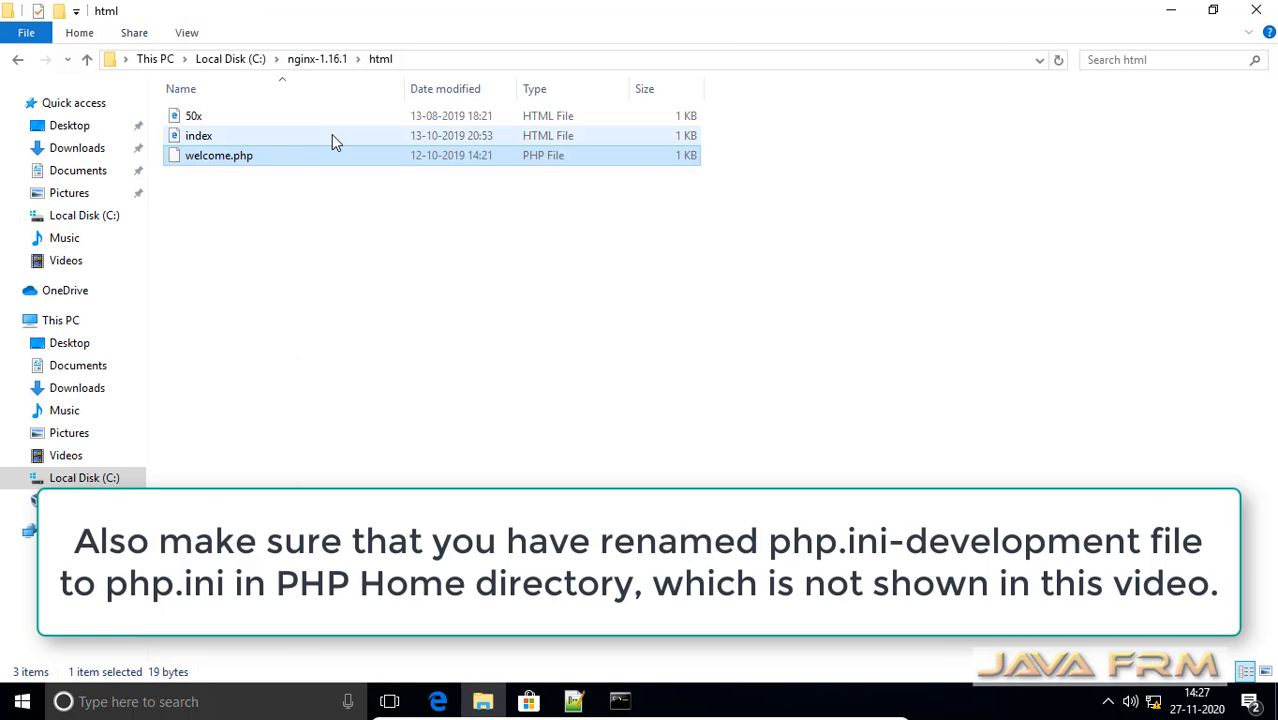
pyautogui.click(1155, 18)
pyautogui.doubleClick(125, 141)
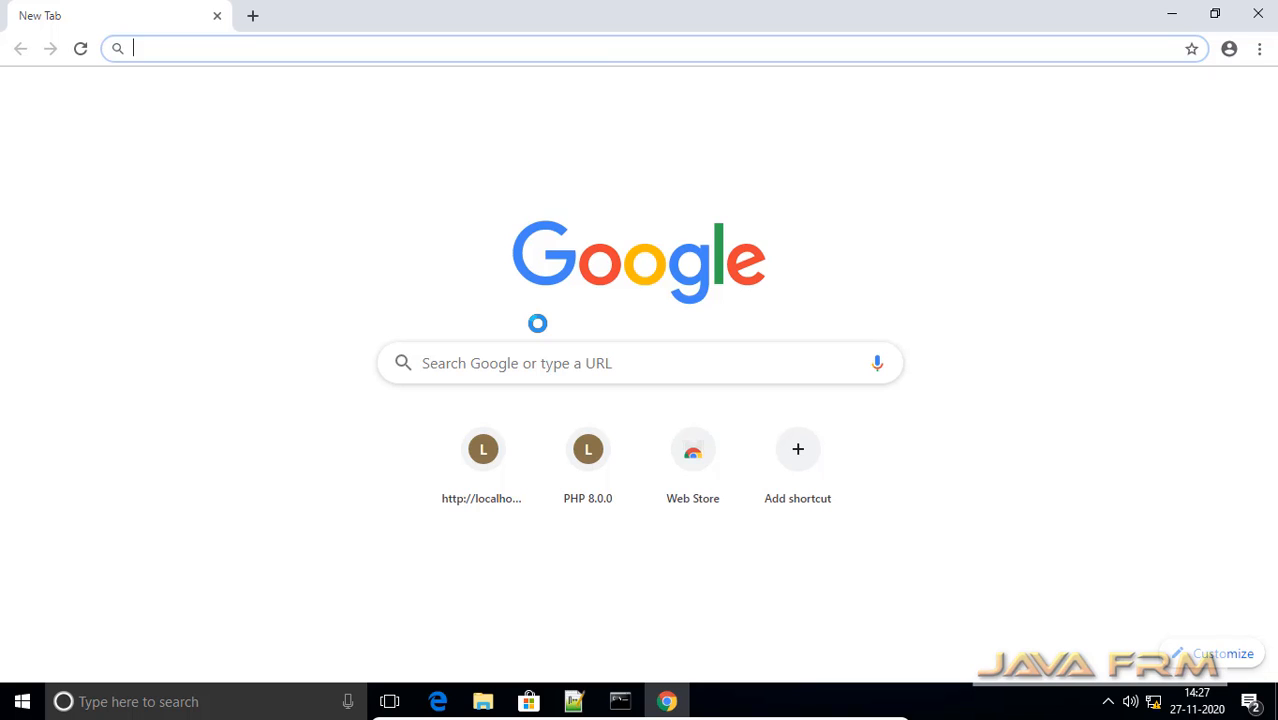
pyautogui.write('http')
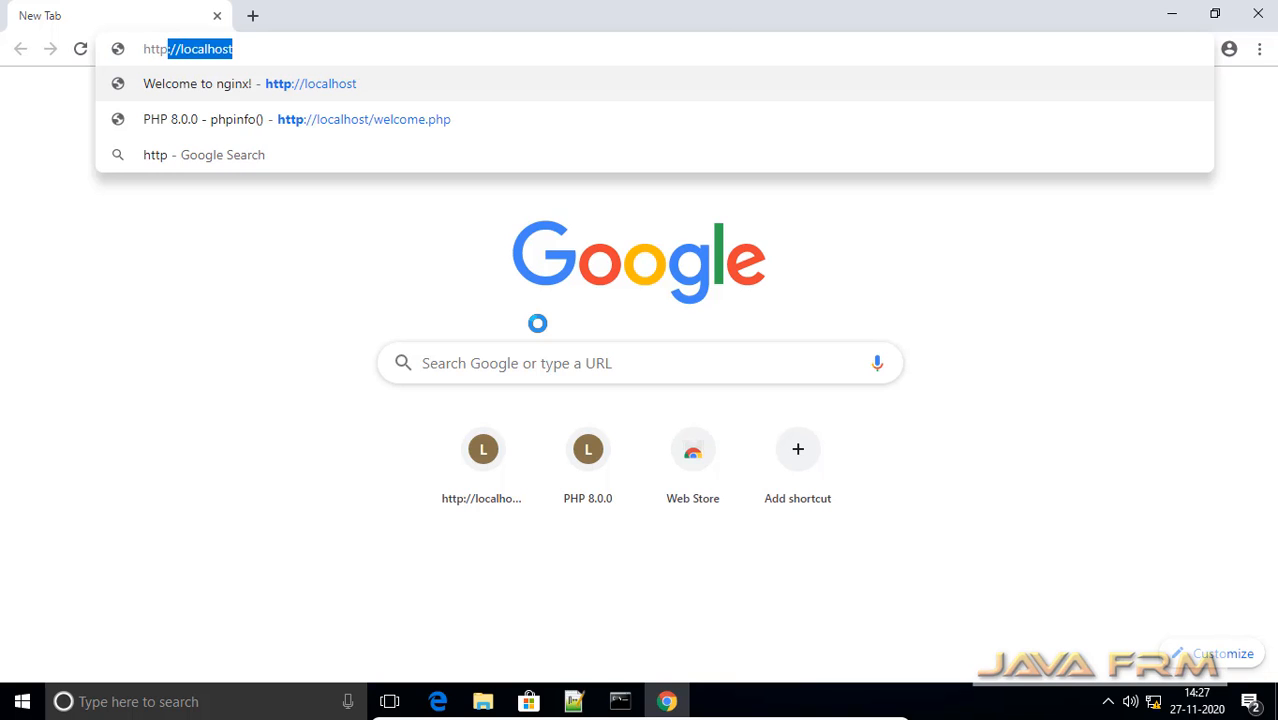
pyautogui.press('Return')
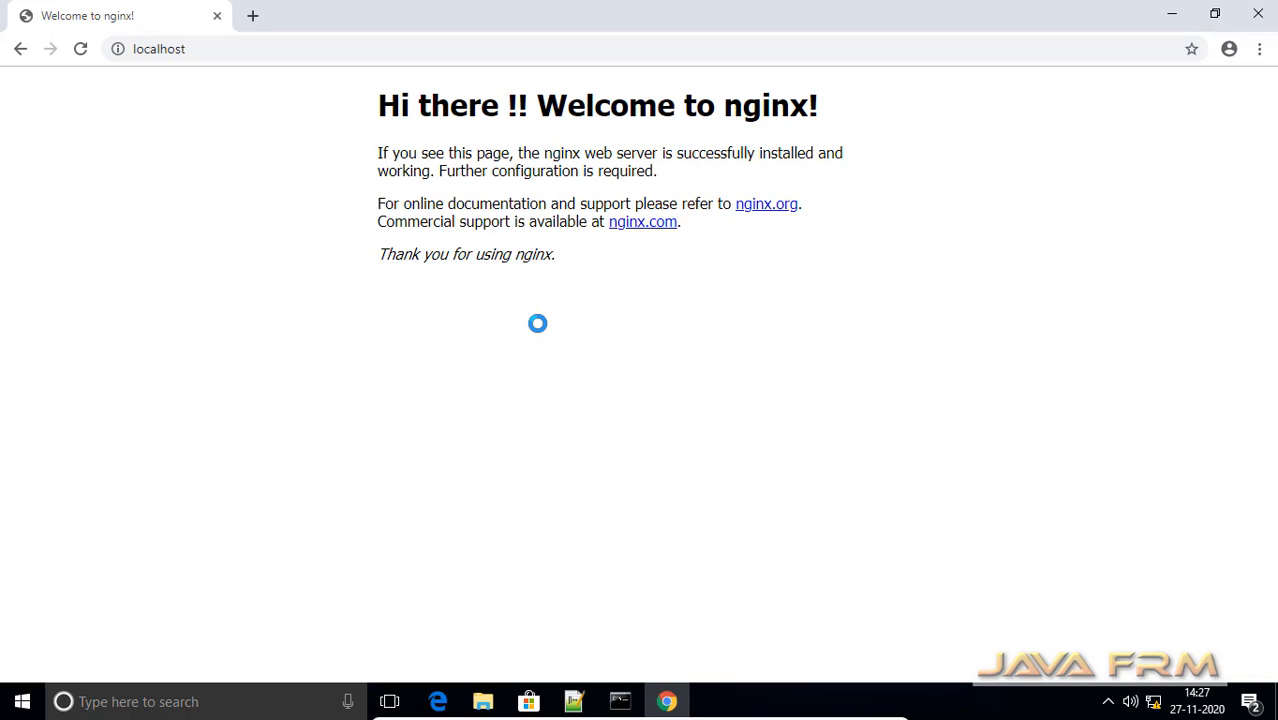
# Browse to localhost/welcome.php to run the PHP test page through nginx
pyautogui.click(224, 49)
pyautogui.click(222, 48)
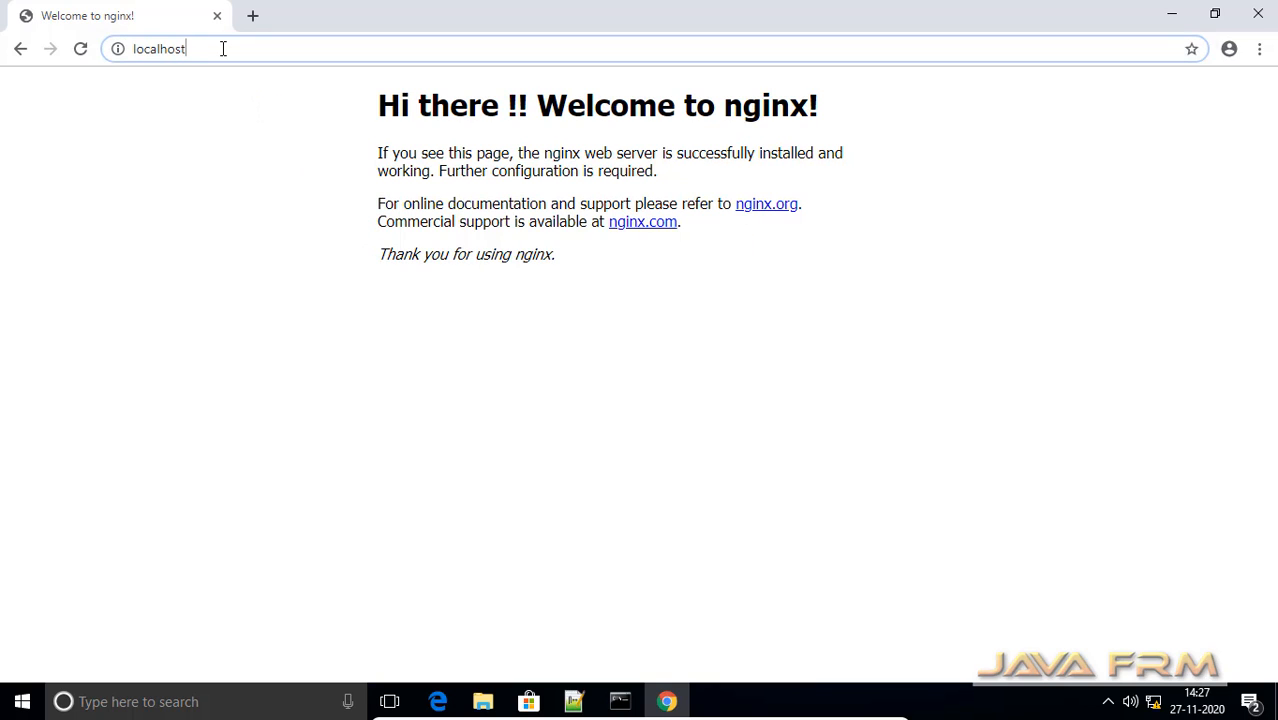
pyautogui.write('/')
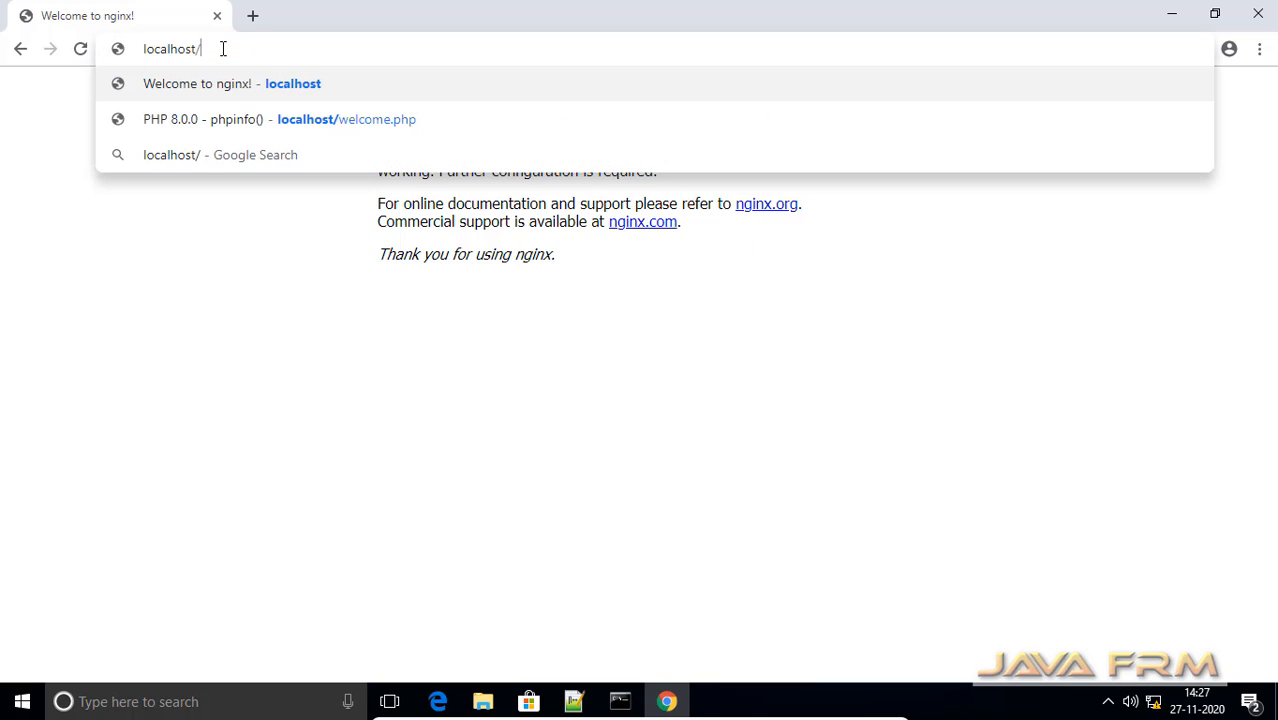
pyautogui.click(306, 118)
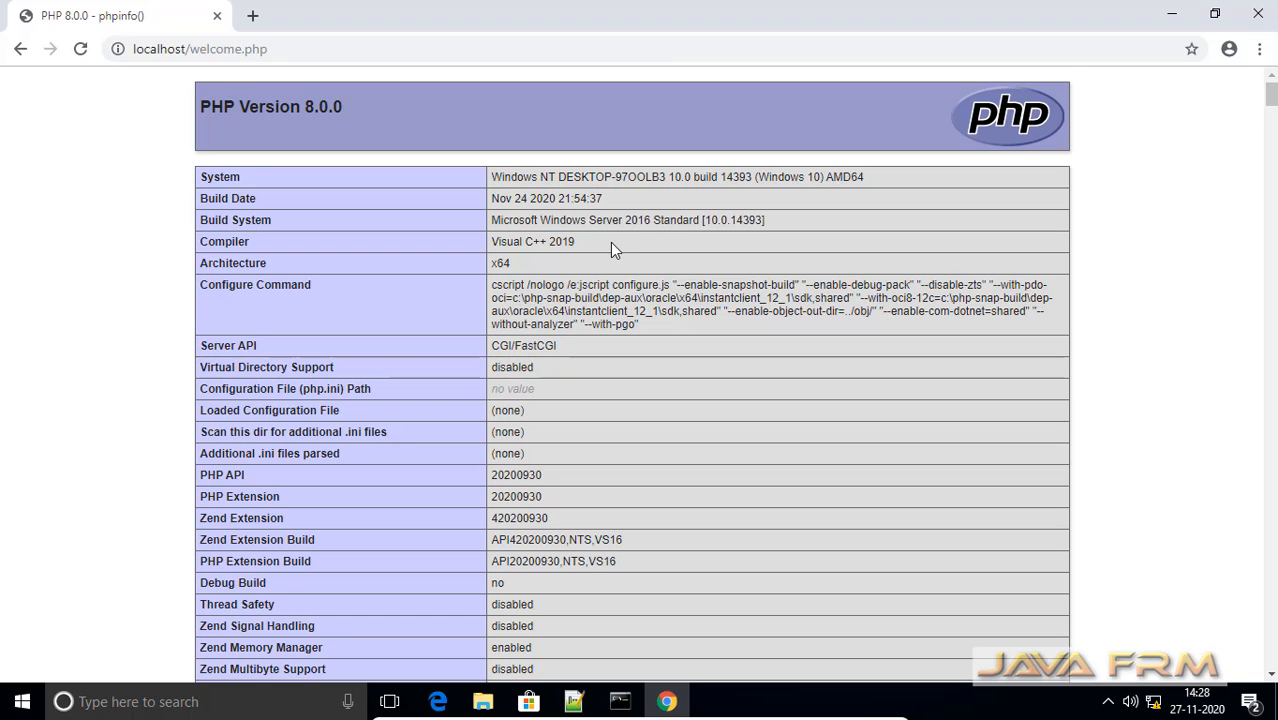
# Scroll through the phpinfo page to examine the PHP 8.0.0 build, Server API and configuration details
pyautogui.scroll(-1, 612, 249)
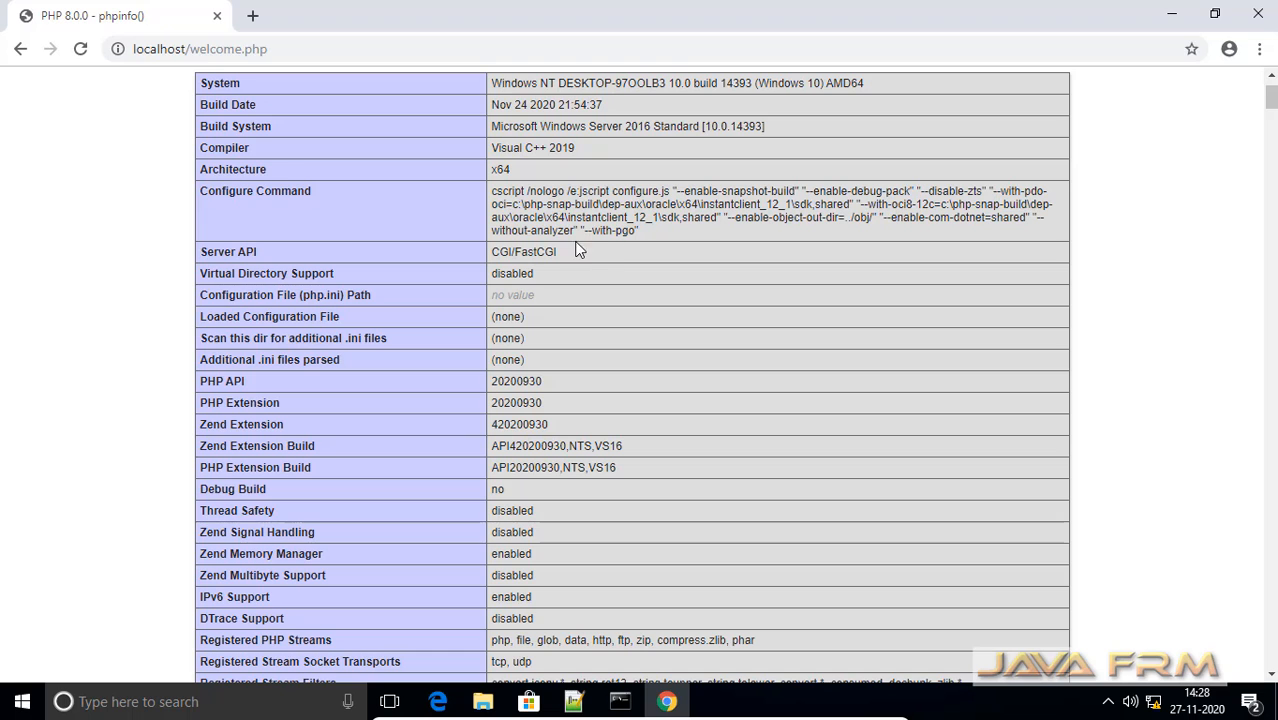
pyautogui.moveTo(562, 252); pyautogui.dragTo(421, 253)
pyautogui.moveTo(249, 257); pyautogui.dragTo(198, 78)
pyautogui.click(645, 317)
pyautogui.scroll(-6, 645, 317)
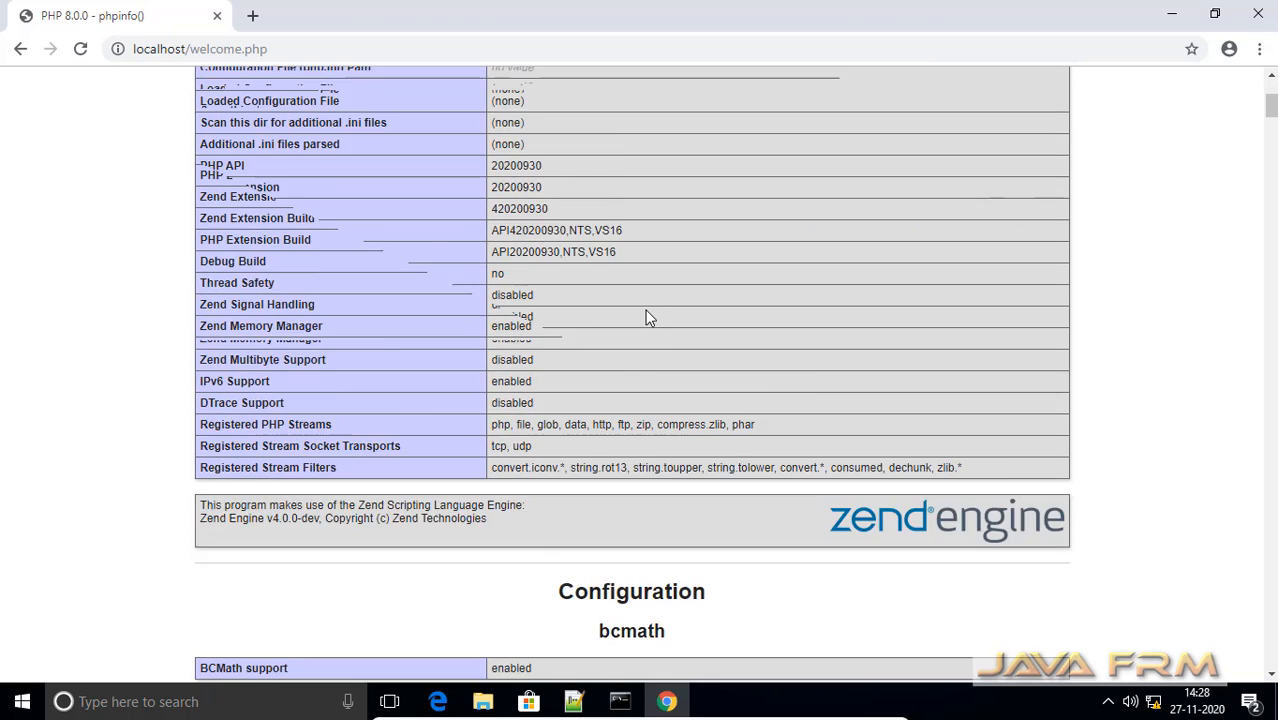
pyautogui.scroll(-15, 645, 317)
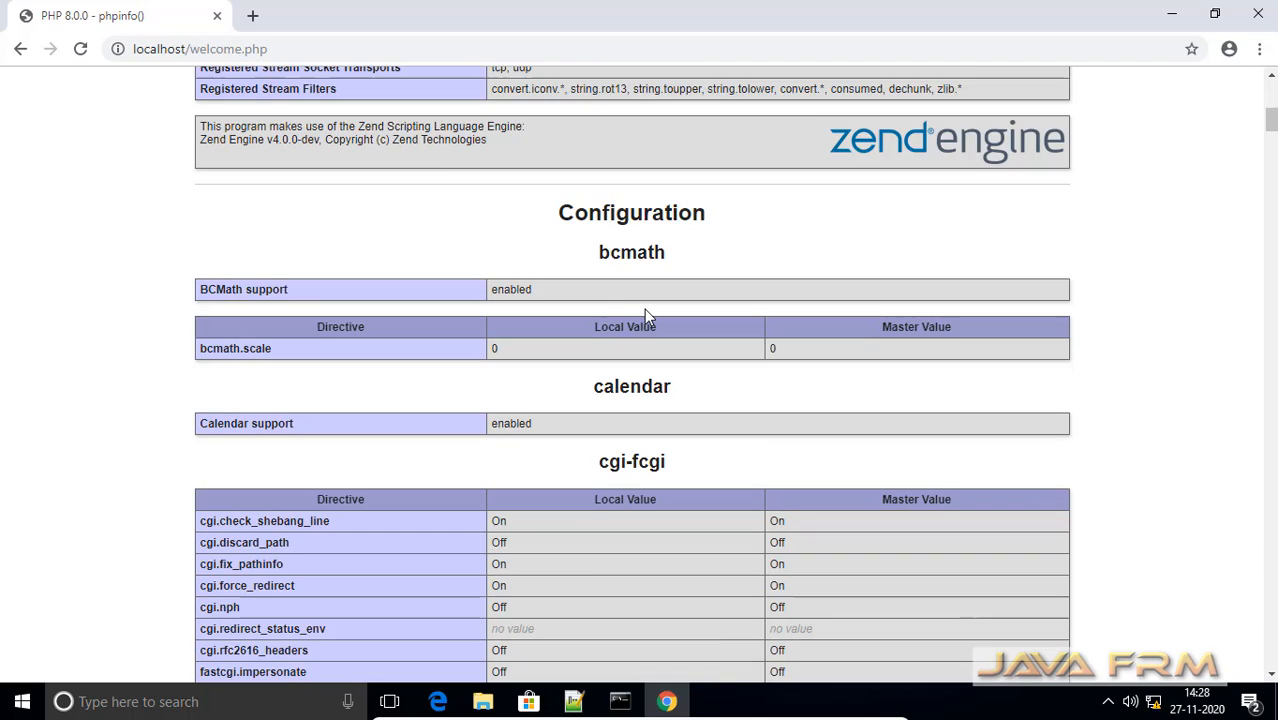
pyautogui.scroll(-20, 645, 317)
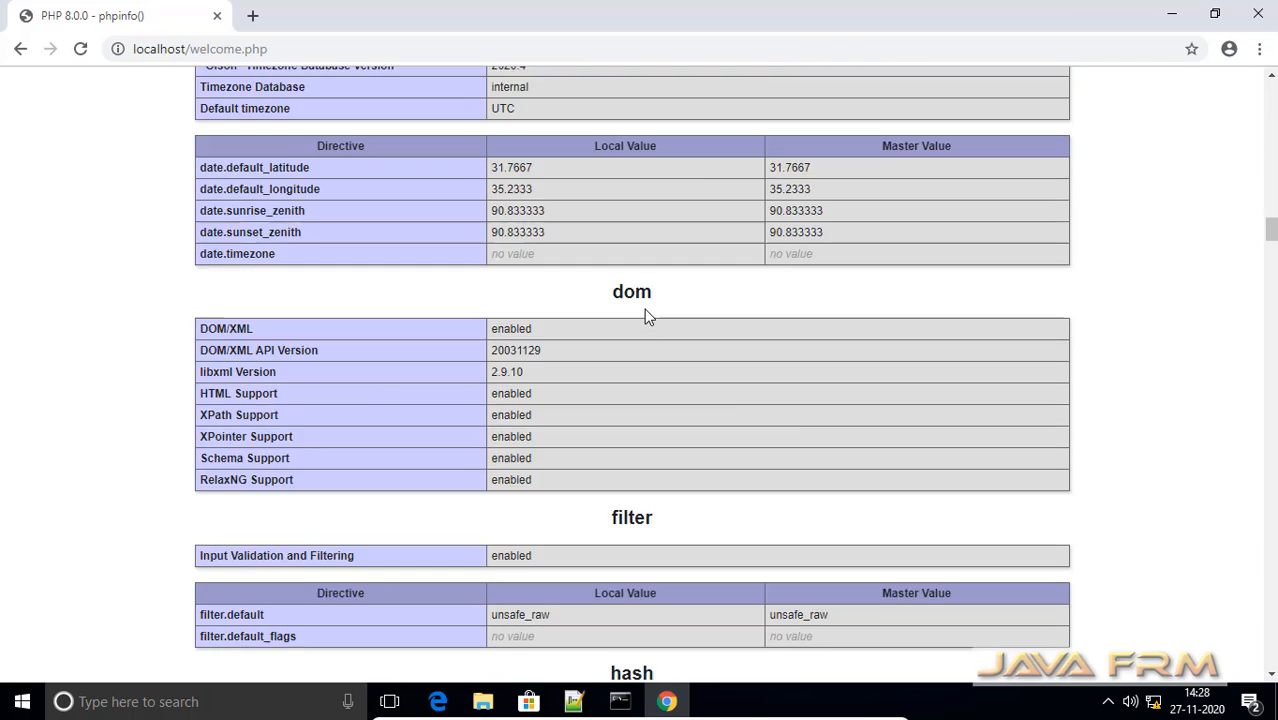
pyautogui.scroll(-2, 645, 317)
pyautogui.scroll(-20, 645, 317)
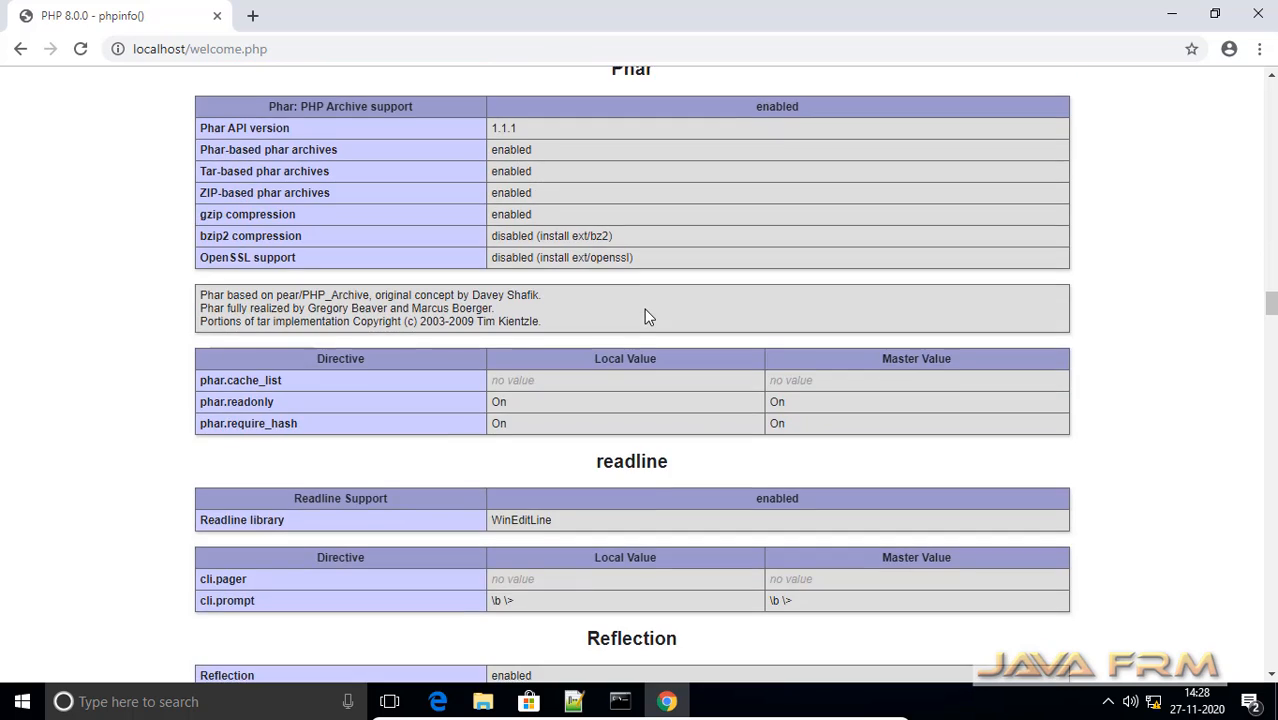
pyautogui.scroll(-20, 645, 317)
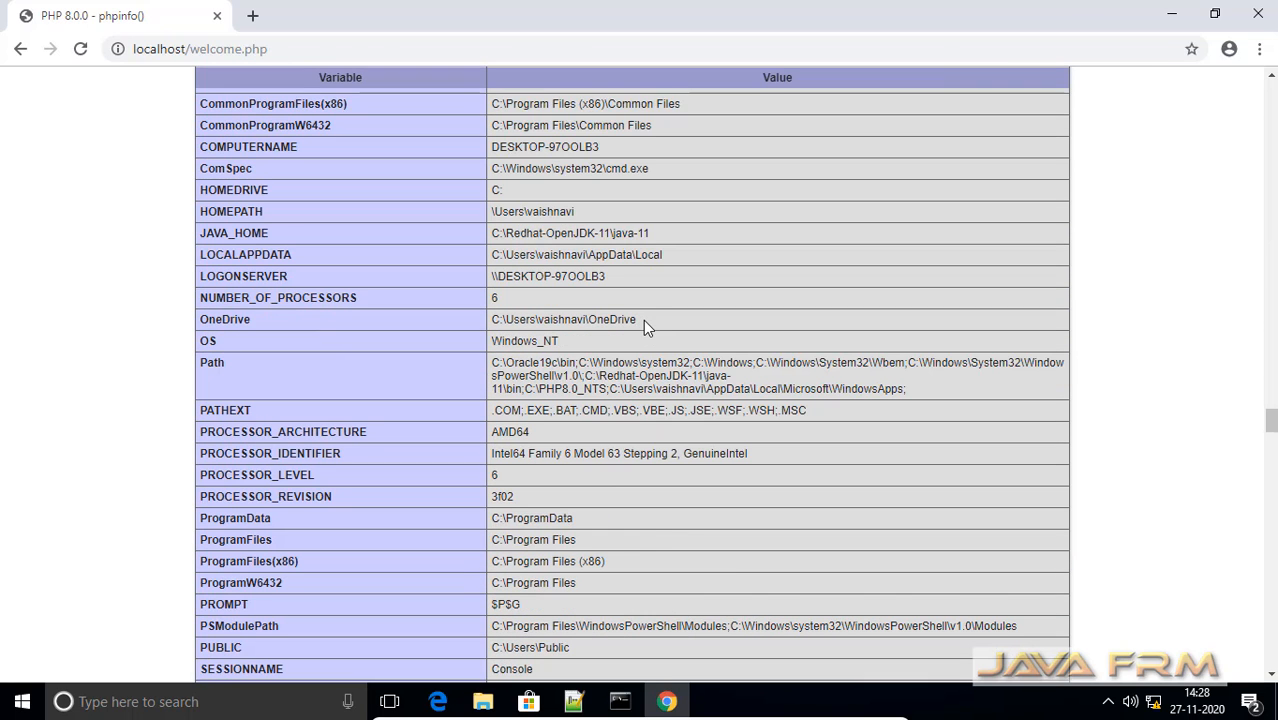
pyautogui.scroll(-7, 643, 320)
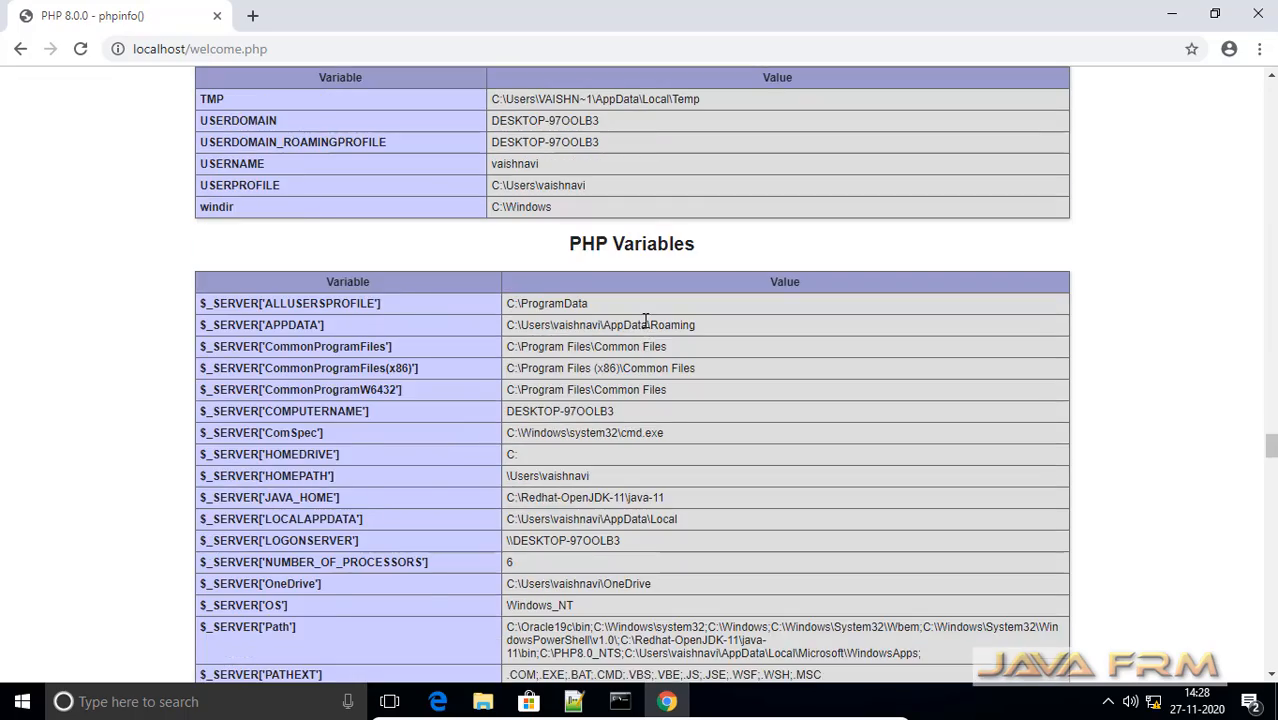
pyautogui.scroll(-7, 643, 320)
pyautogui.scroll(5, 643, 320)
pyautogui.scroll(-3, 643, 320)
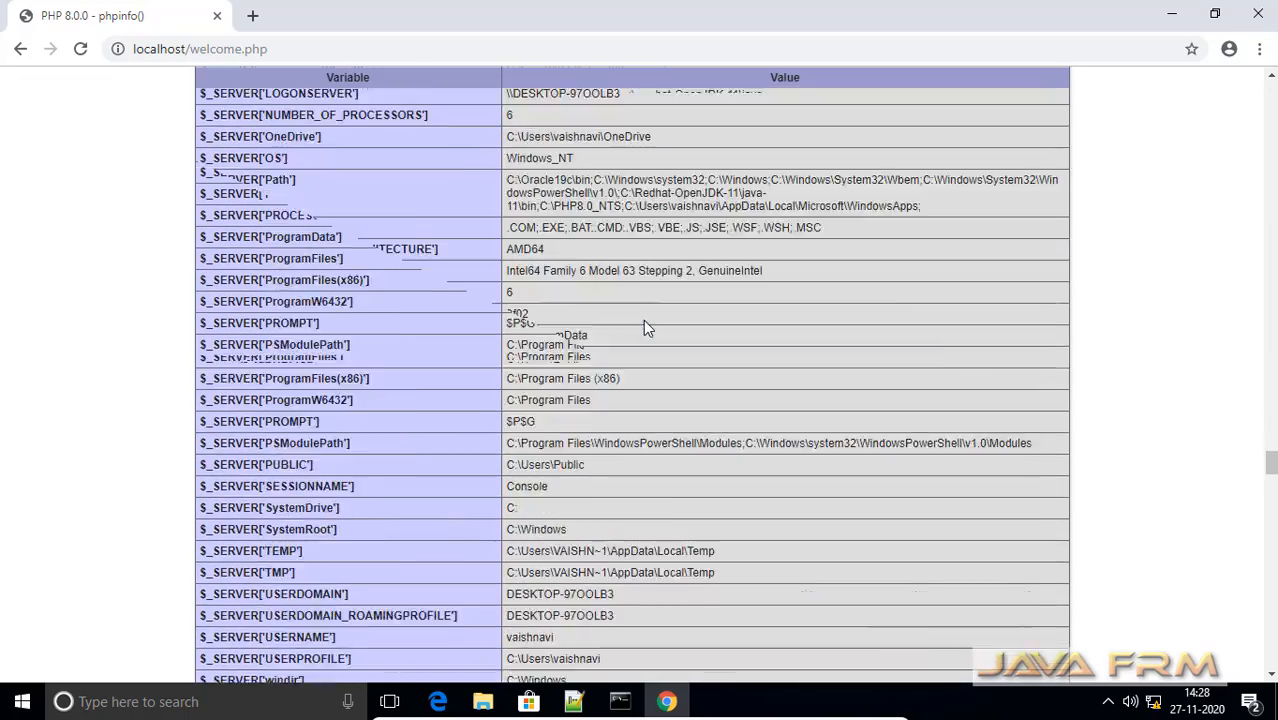
pyautogui.scroll(-20, 643, 320)
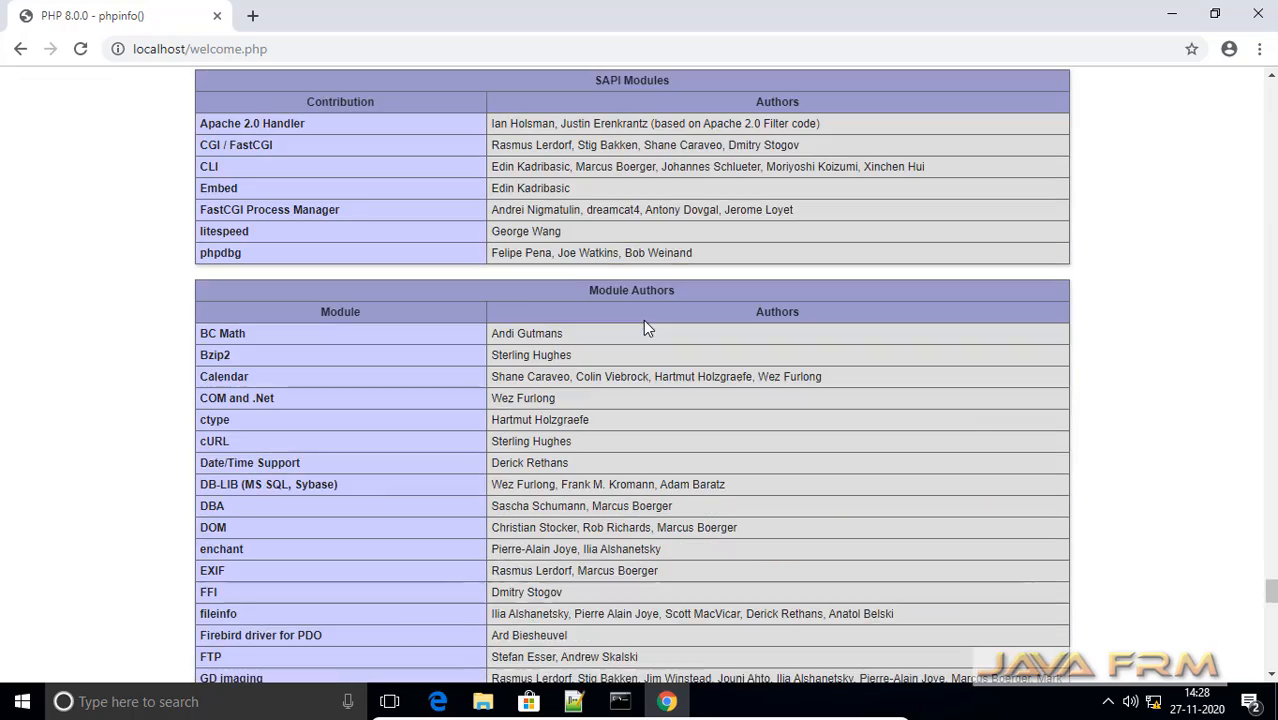
pyautogui.scroll(5, 643, 320)
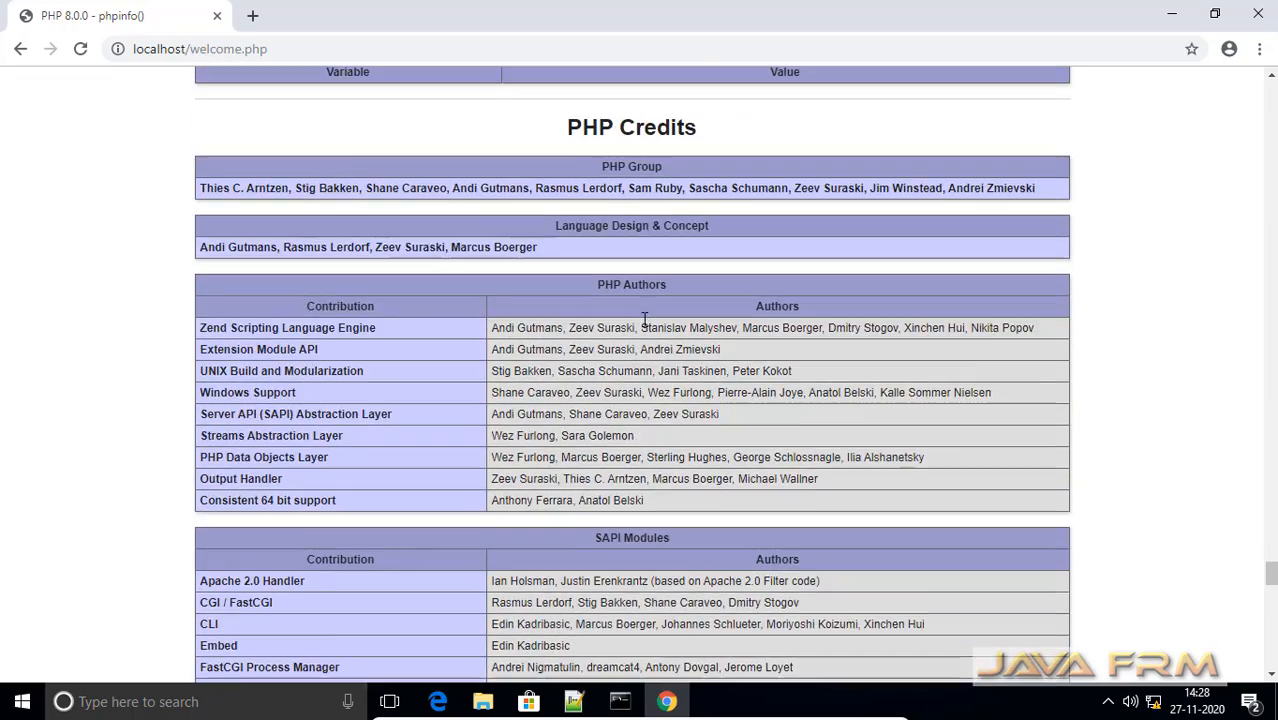
pyautogui.scroll(-15, 645, 320)
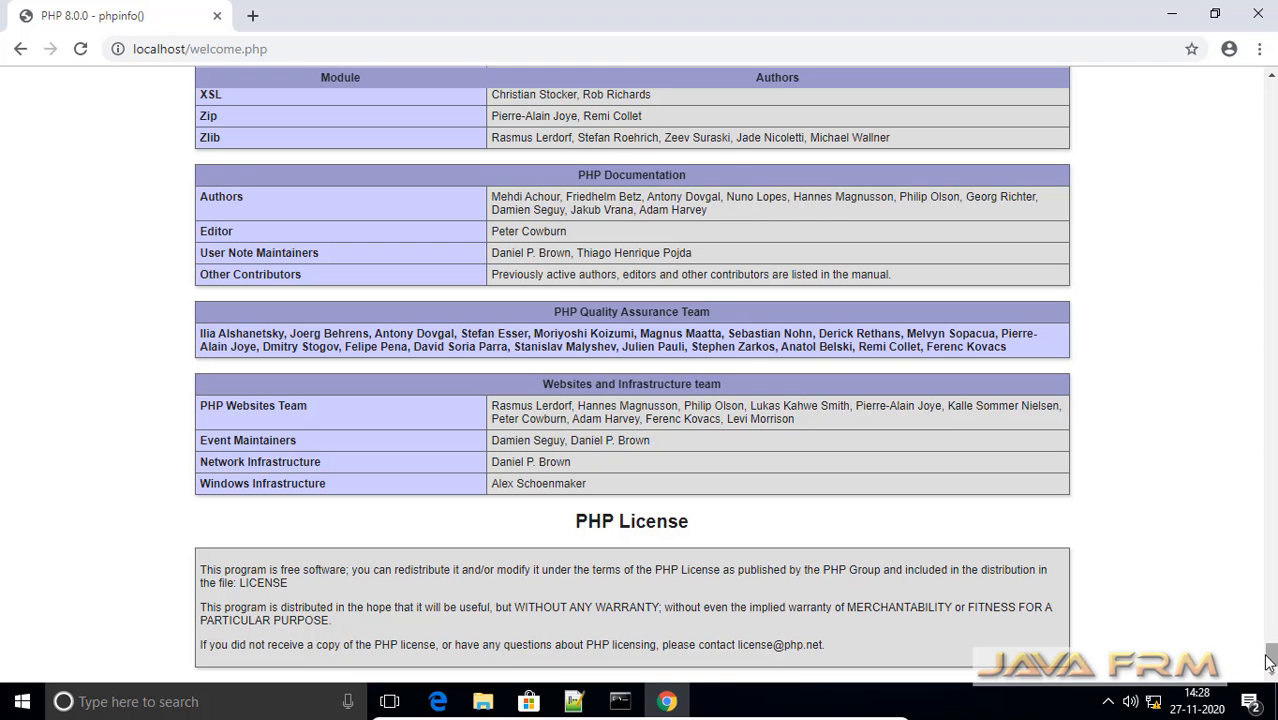
pyautogui.moveTo(1270, 658); pyautogui.dragTo(1274, 85)
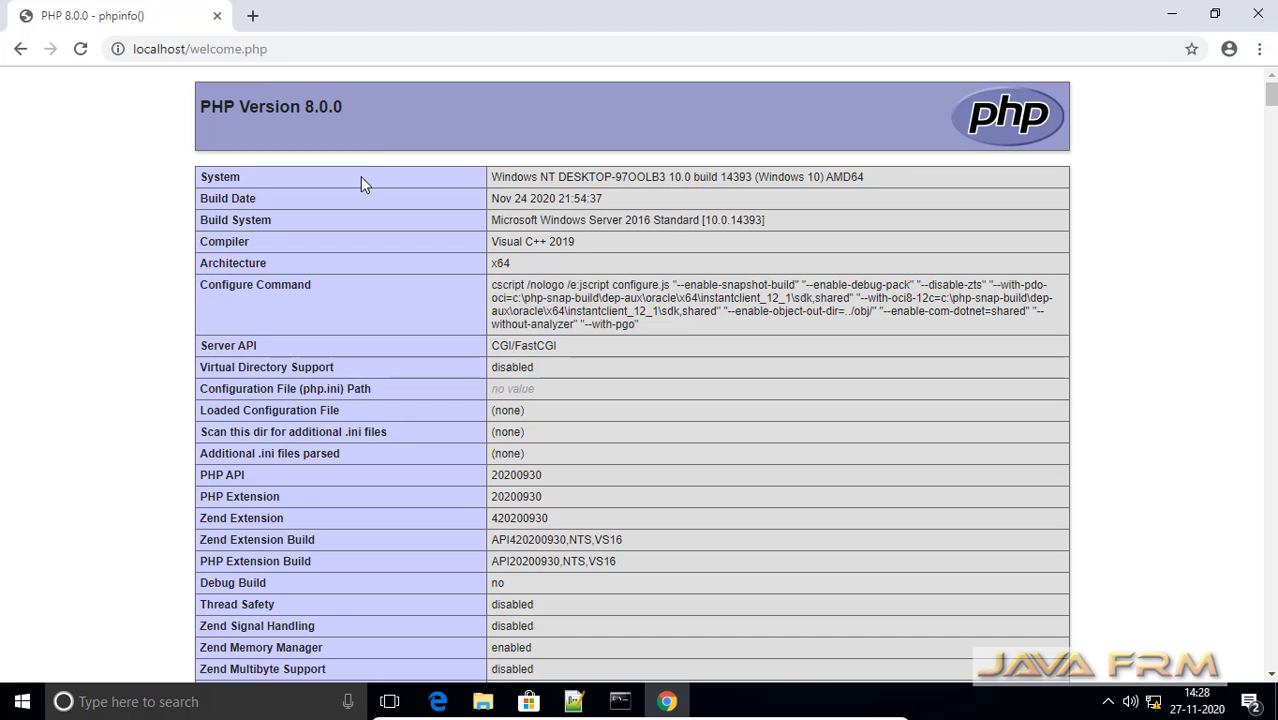
pyautogui.scroll(-4, 360, 176)
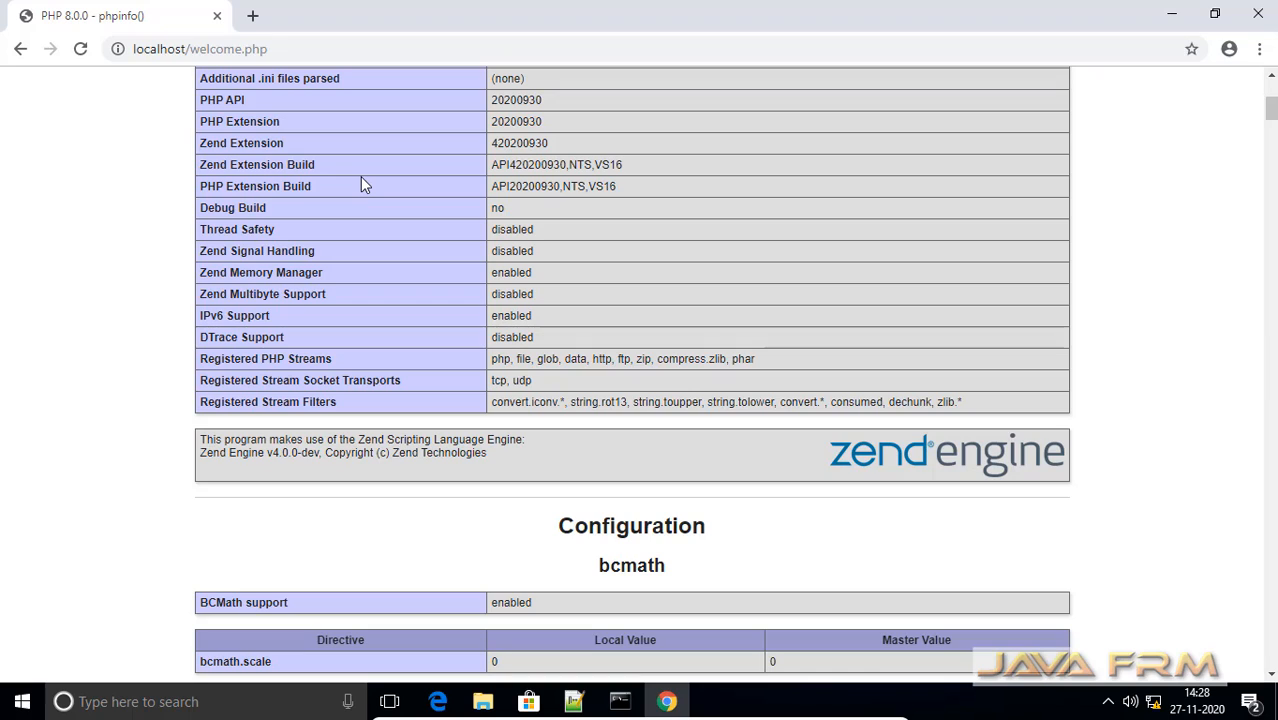